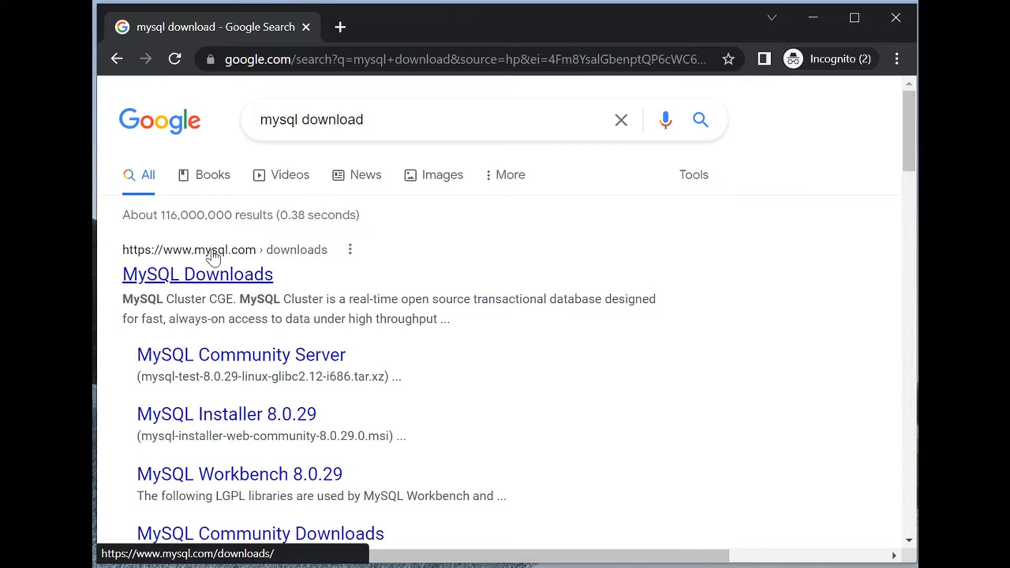
Step: Open the MySQL Installer for Windows download page by way of the MySQL Community (GPL) Downloads
click(247, 275)
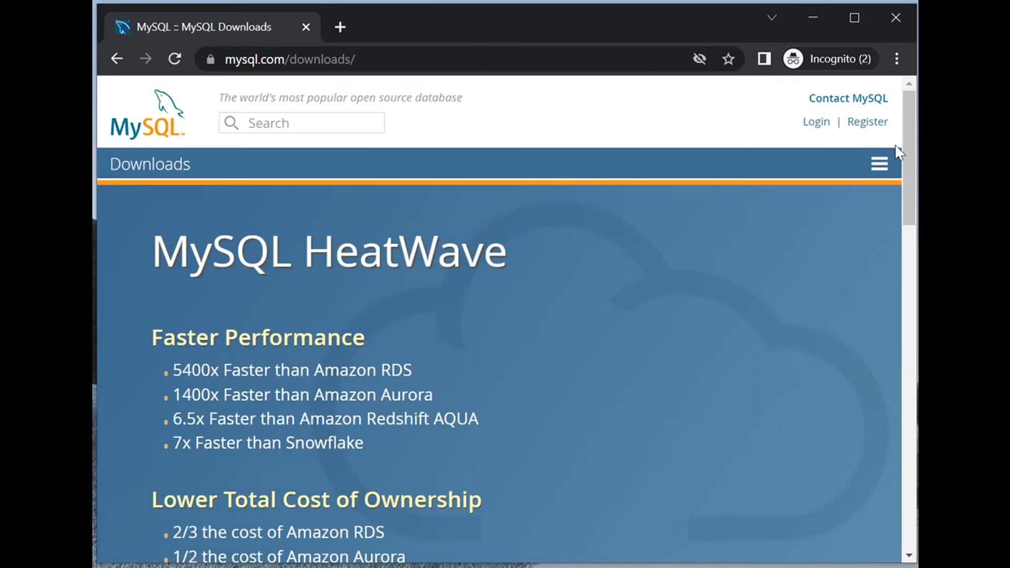
drag(913, 153, 884, 367)
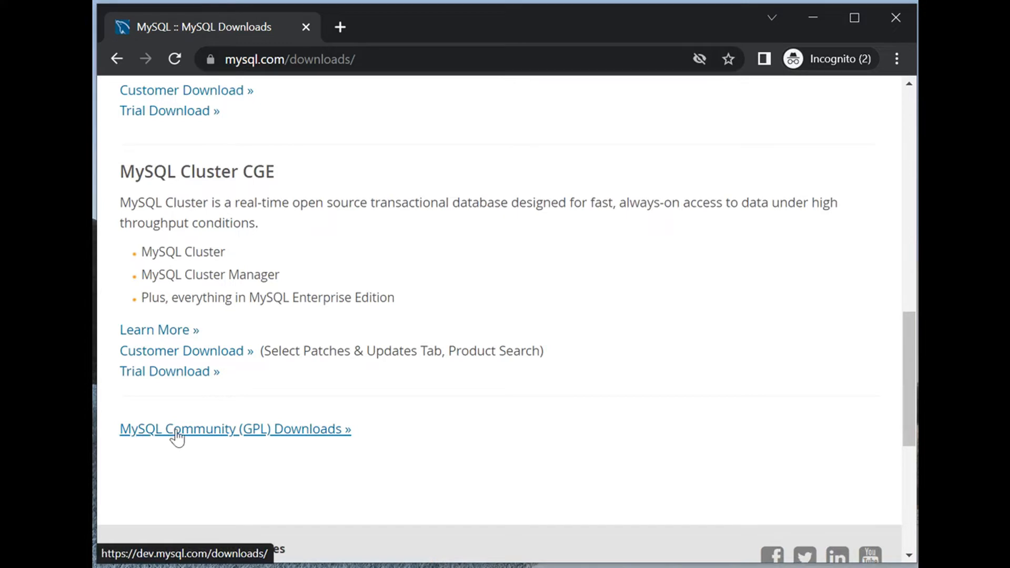
click(296, 435)
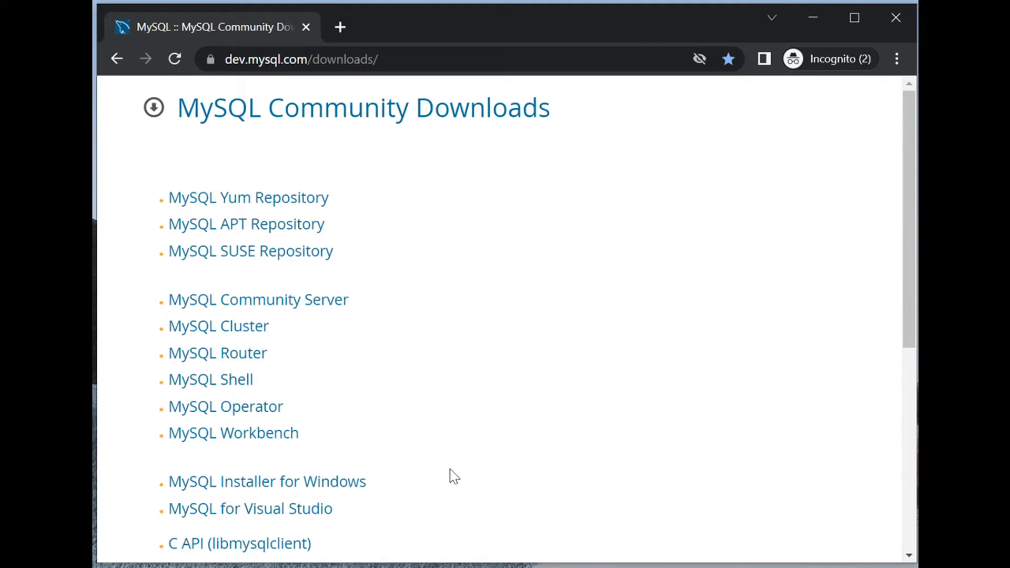
click(282, 485)
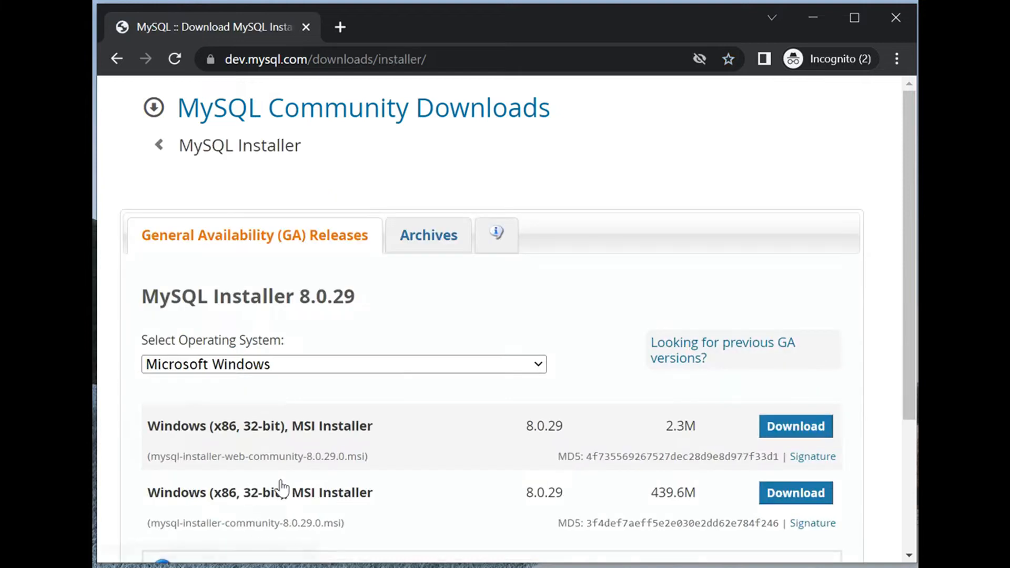
Step: Download the 2.3M web installer mysql-installer-web-community-8.0.29.0.msi without logging in or signing up
drag(904, 214, 904, 296)
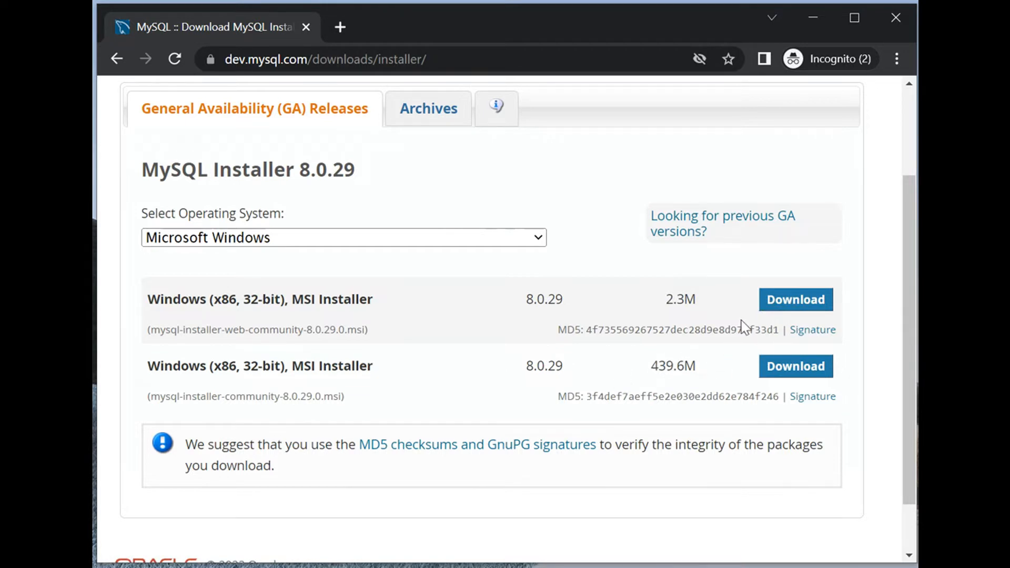
click(796, 301)
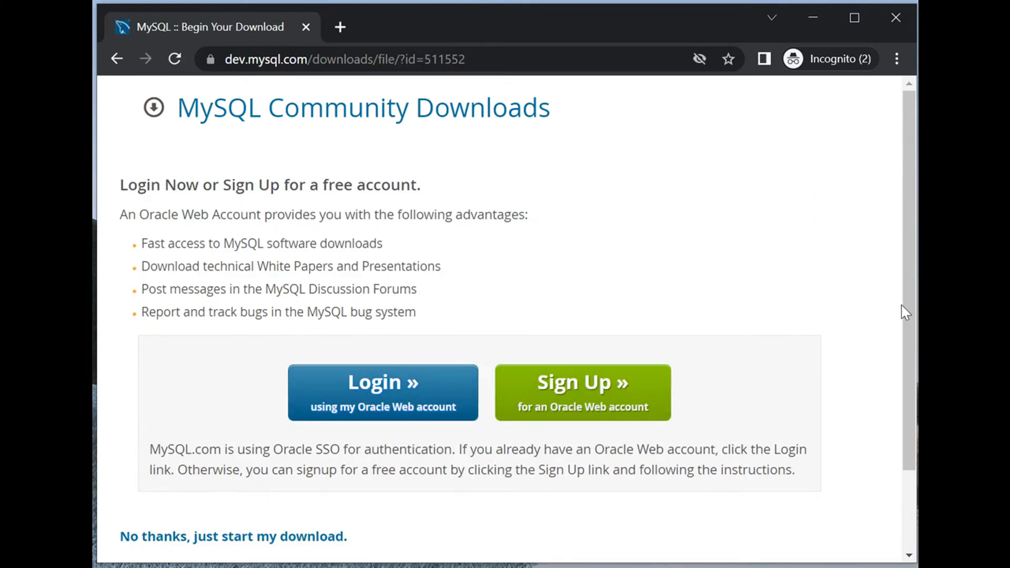
scroll(905, 345, down, 2)
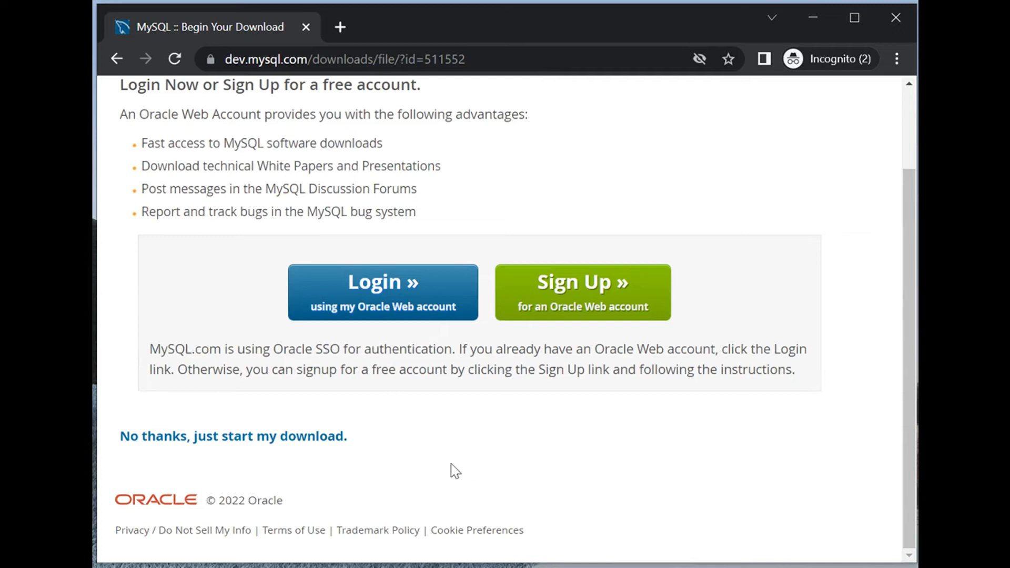
click(294, 438)
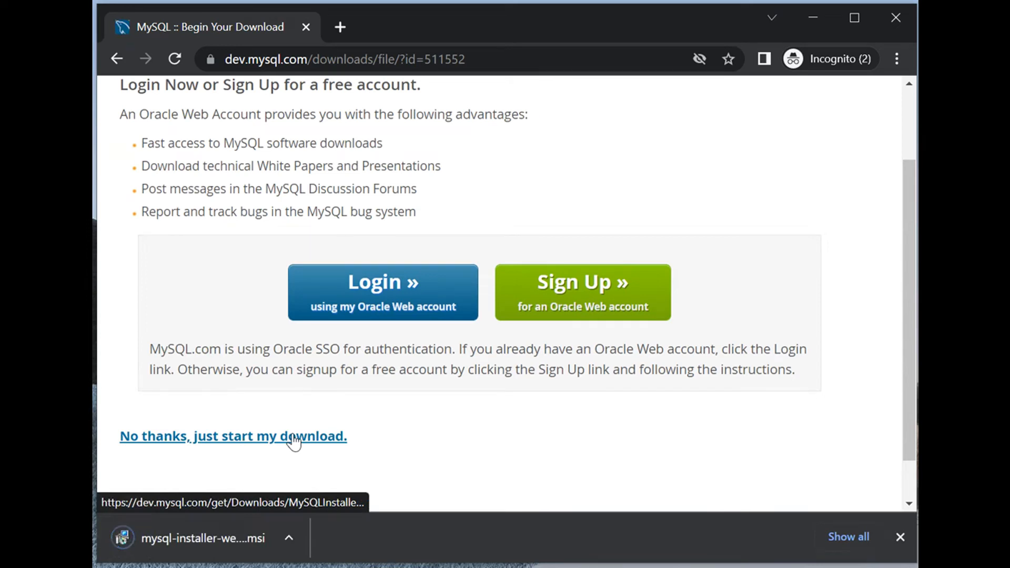
Step: Run the downloaded MySQL installer and allow both it and MySQLInstallerLauncher.exe to make changes to the device
click(203, 541)
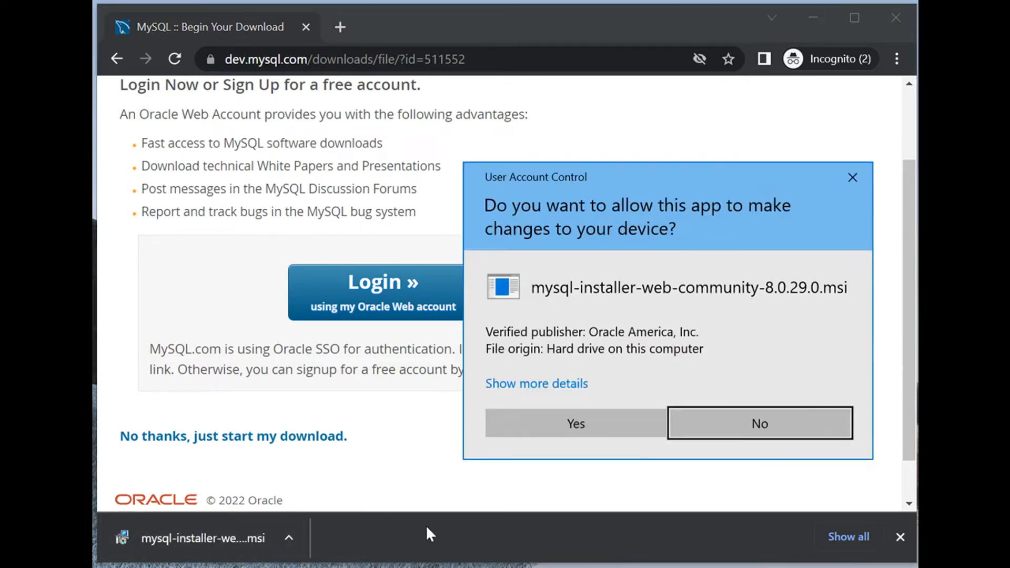
click(576, 431)
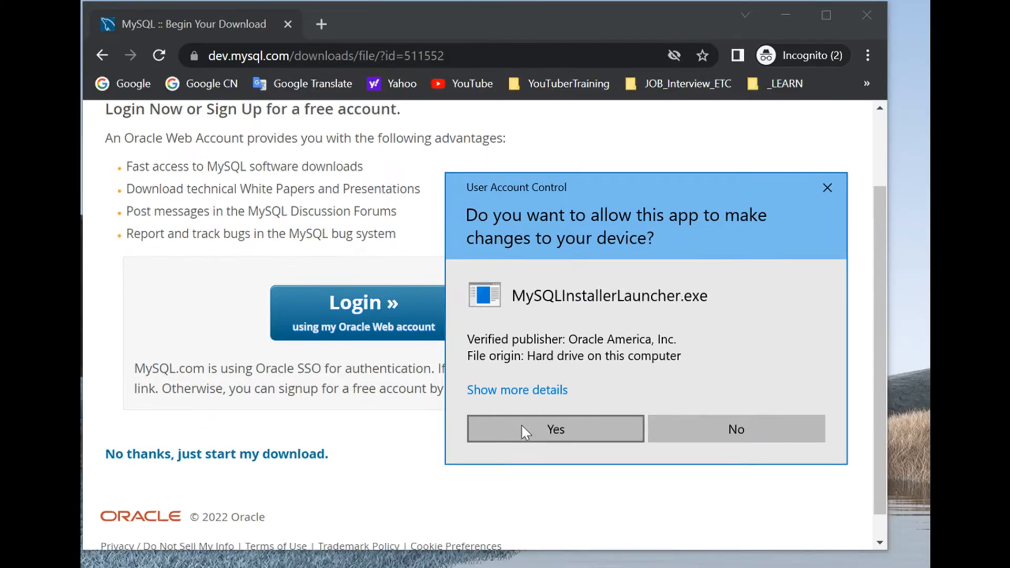
click(524, 429)
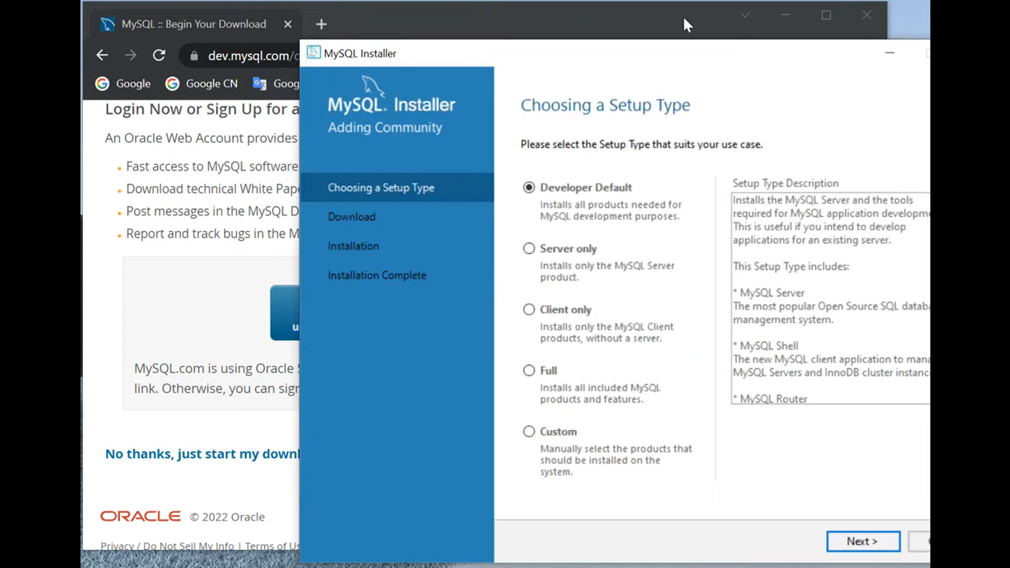
Step: Bring the installer window fully into view and choose the Custom setup type, continuing to product selection
drag(683, 43, 568, 26)
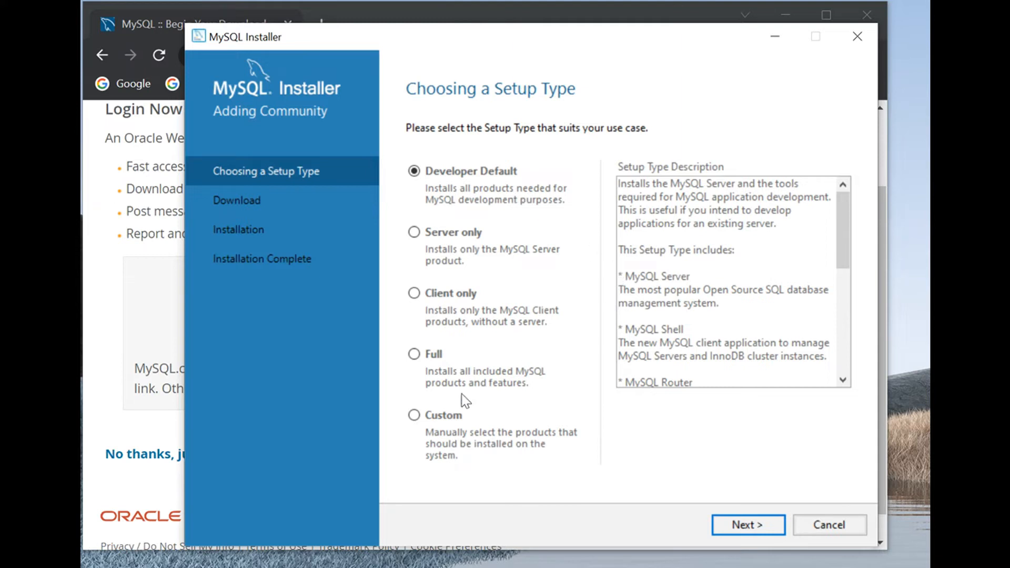
click(414, 416)
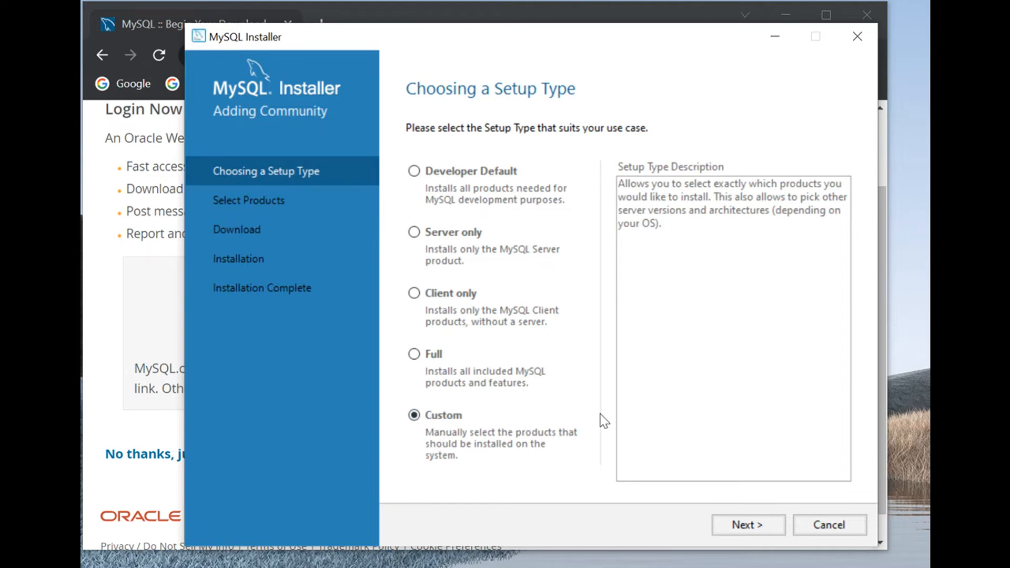
click(736, 526)
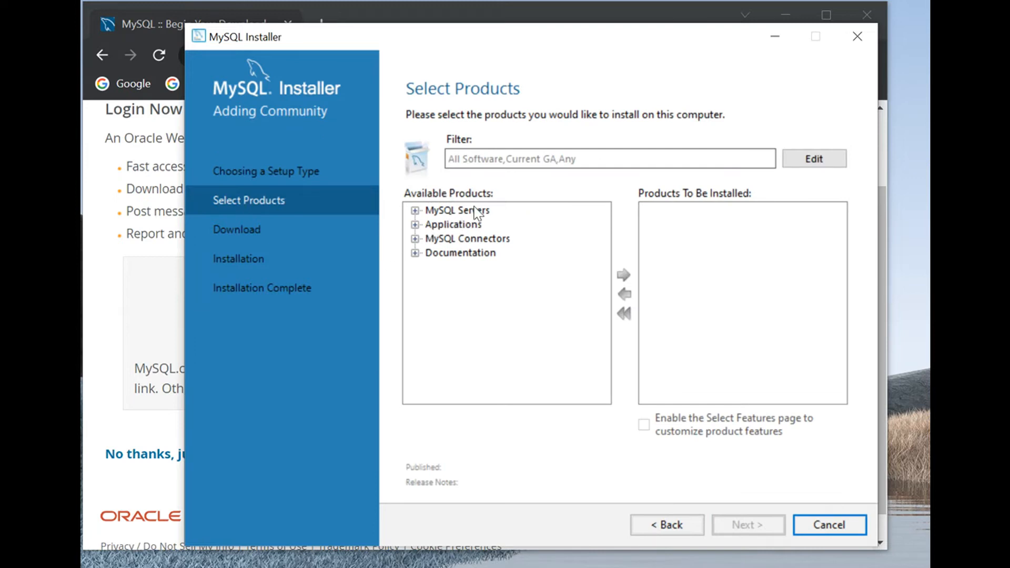
Step: Add MySQL Server 8.0.29 - X64 to the products to be installed and collapse its version list
click(415, 211)
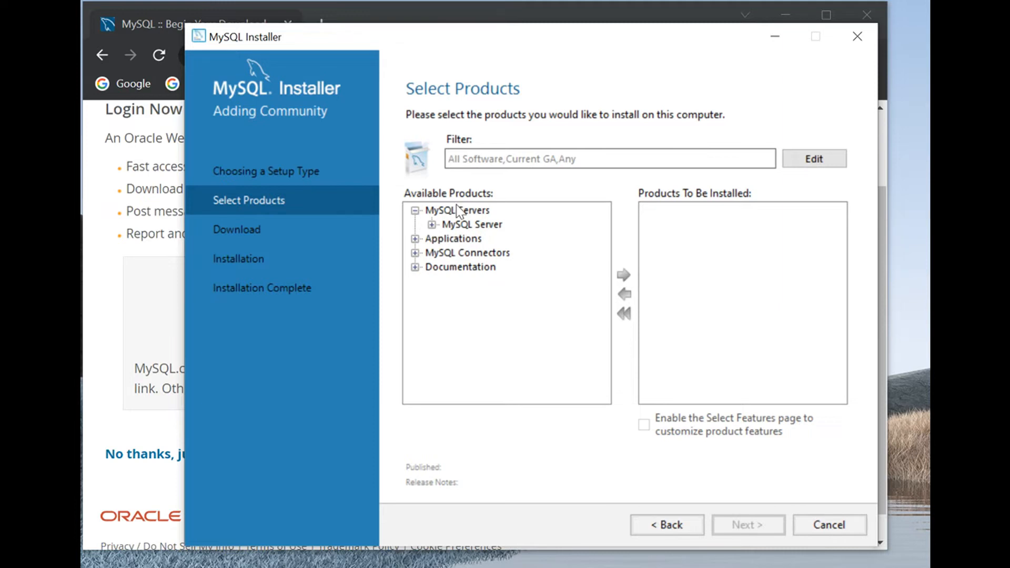
click(432, 225)
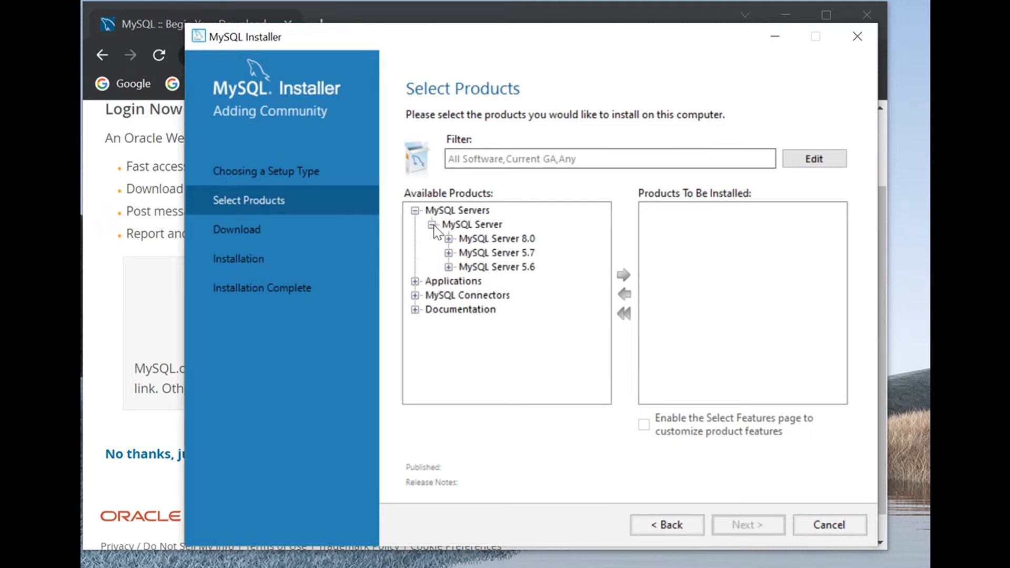
click(447, 240)
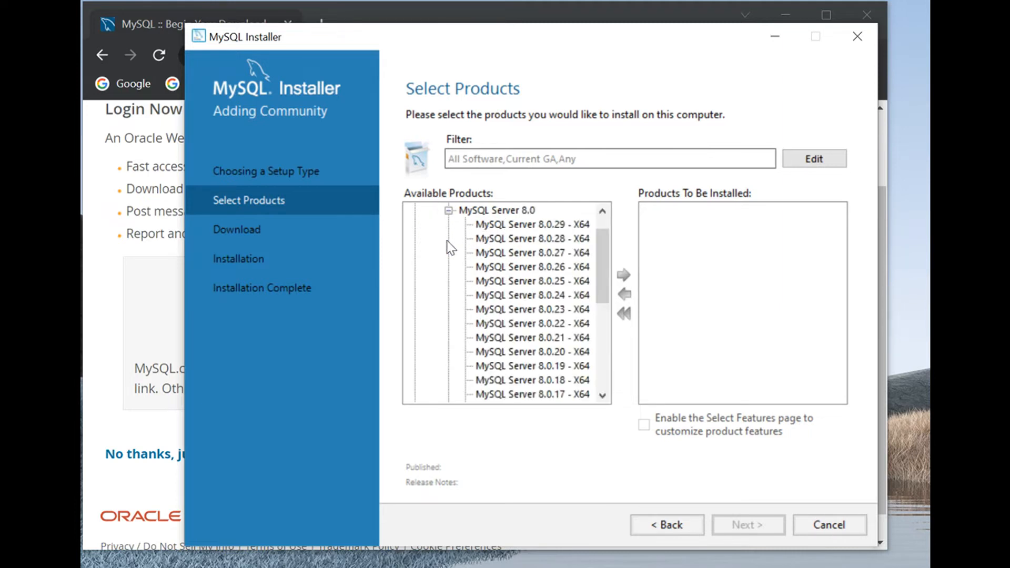
click(497, 224)
click(624, 282)
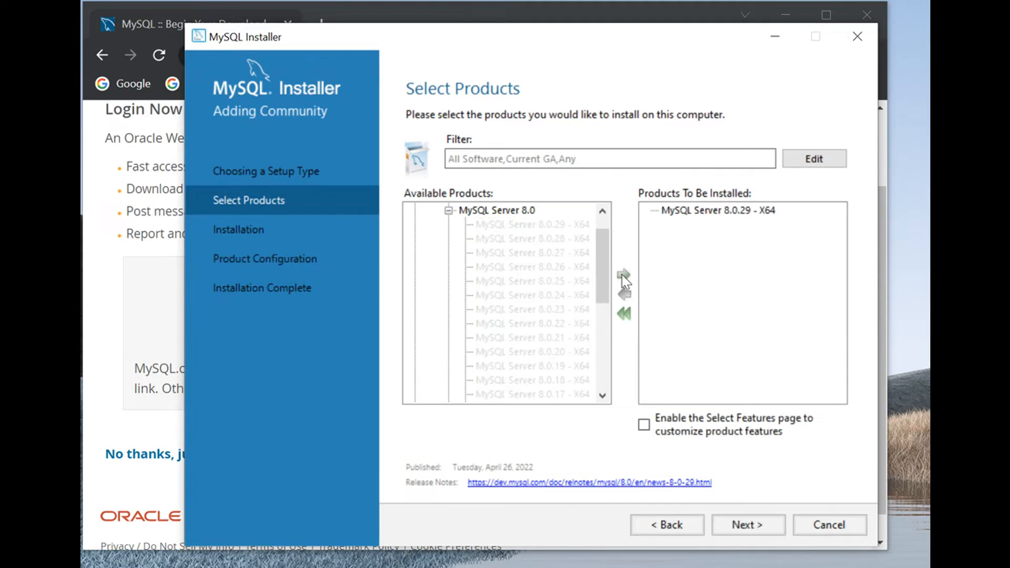
click(448, 211)
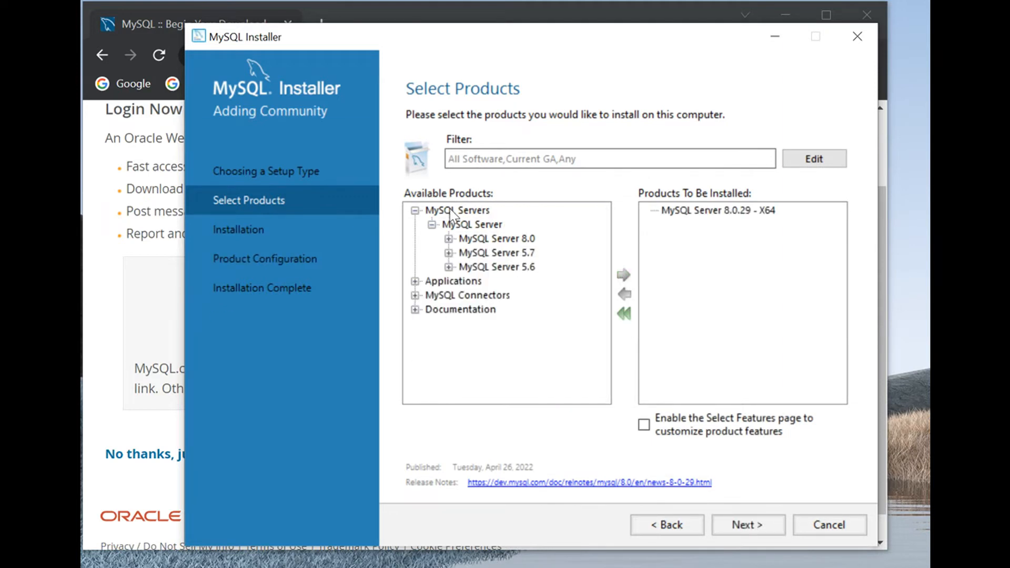
Step: Add MySQL Workbench 8.0.29 - X64 from Applications to the products to be installed and collapse its version list
click(415, 281)
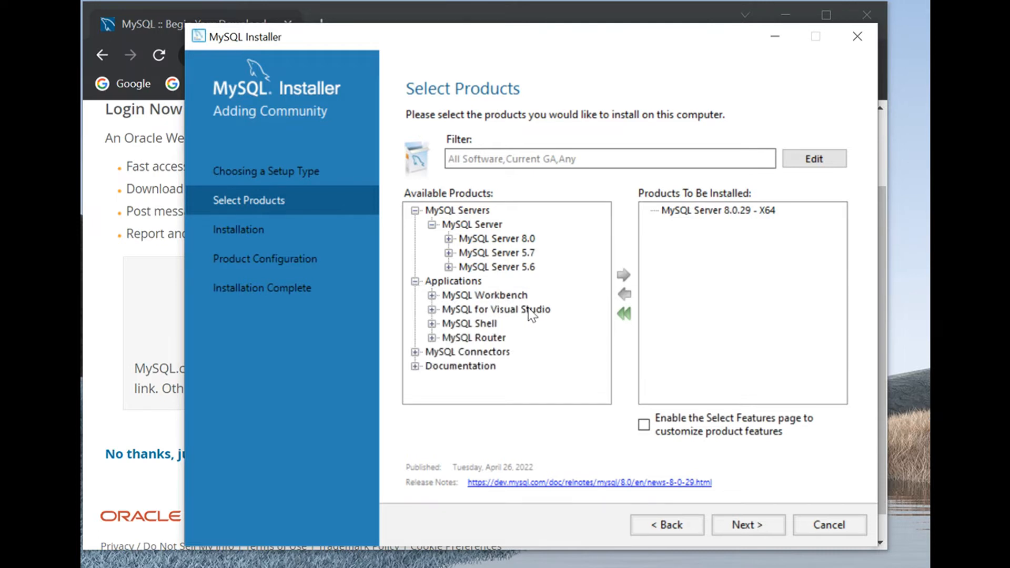
click(431, 296)
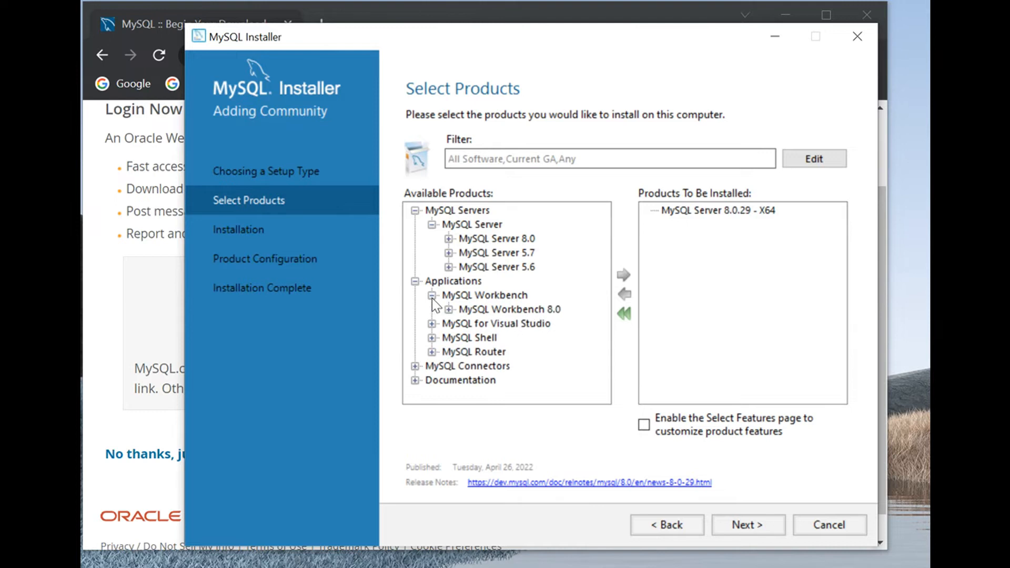
click(449, 309)
click(518, 225)
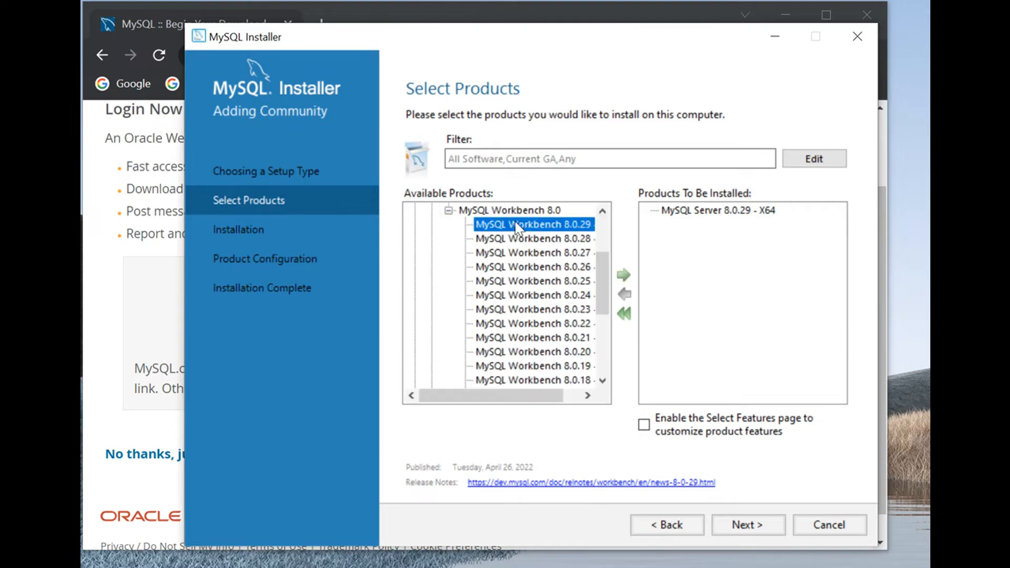
click(624, 274)
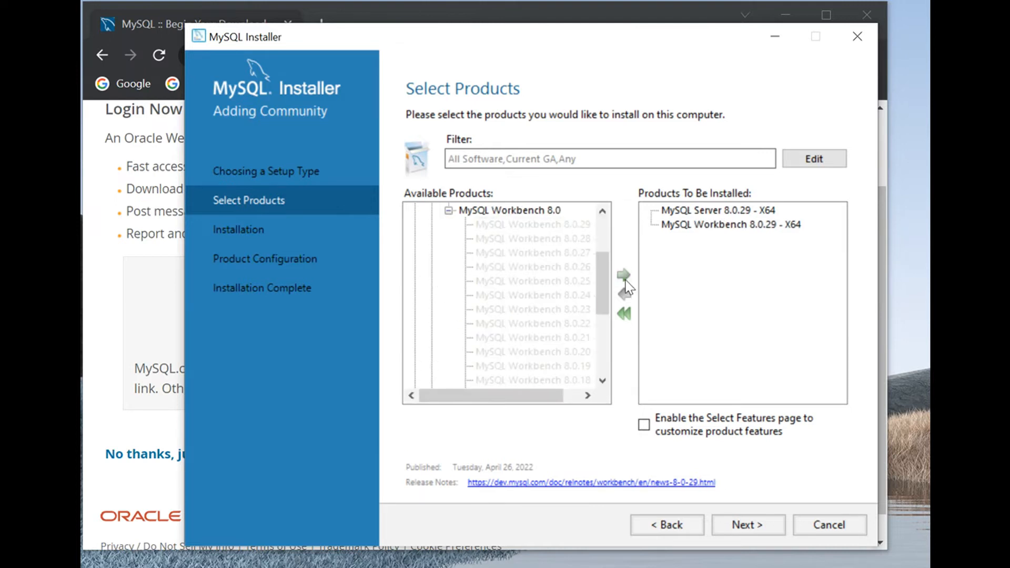
click(448, 211)
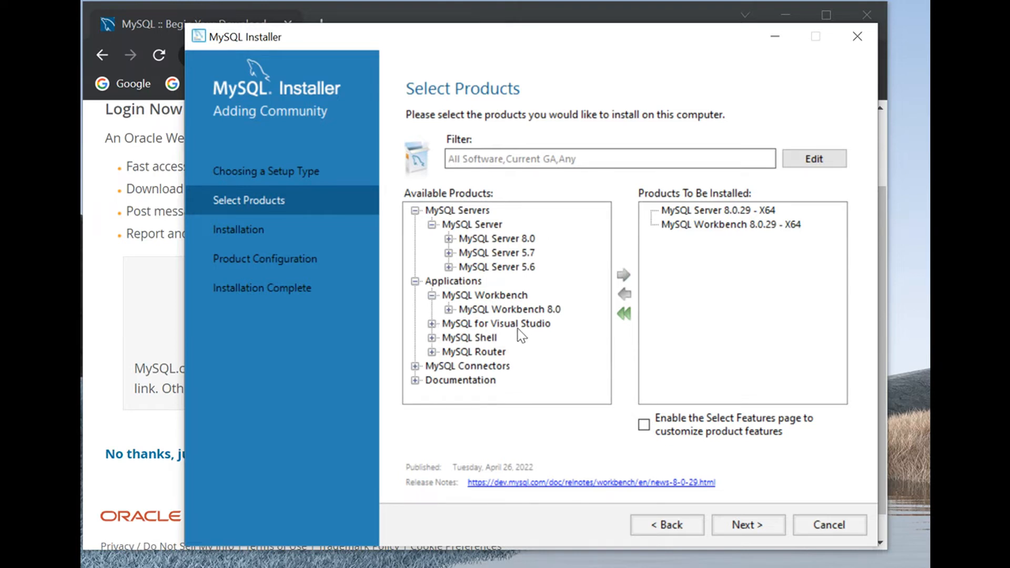
Step: Add MySQL Shell 8.0.29 - X64 to the products to be installed and collapse its version list
click(431, 338)
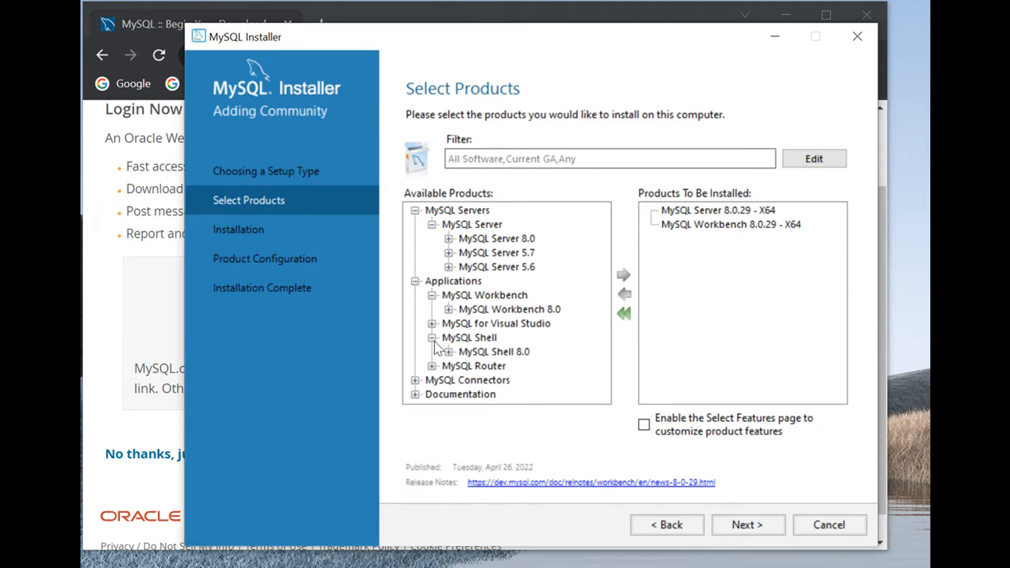
click(449, 352)
click(556, 226)
click(623, 276)
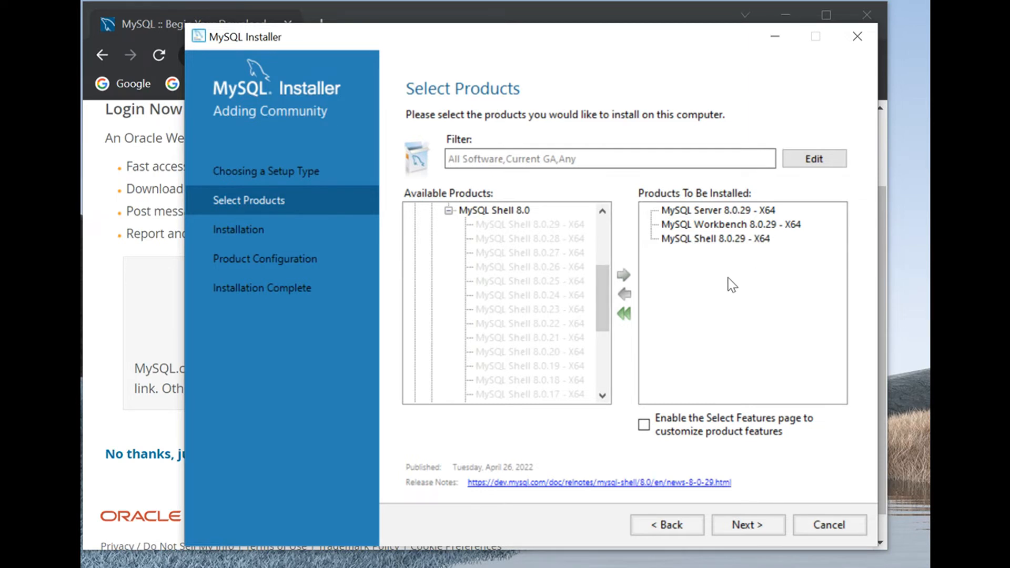
click(449, 211)
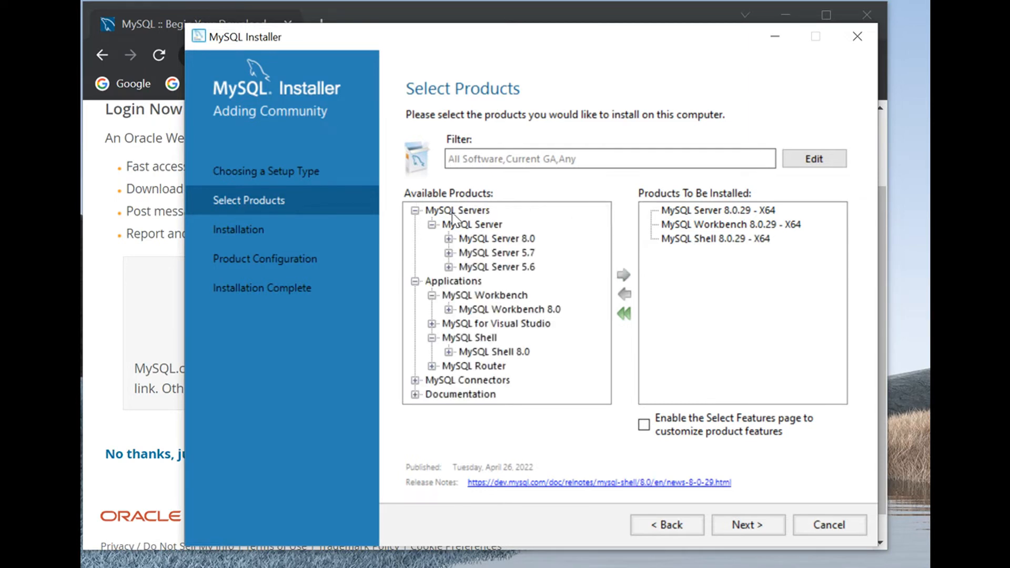
Step: Add MySQL Router 8.0.29 - X64 to the products to be installed and collapse its version list
click(431, 365)
click(448, 380)
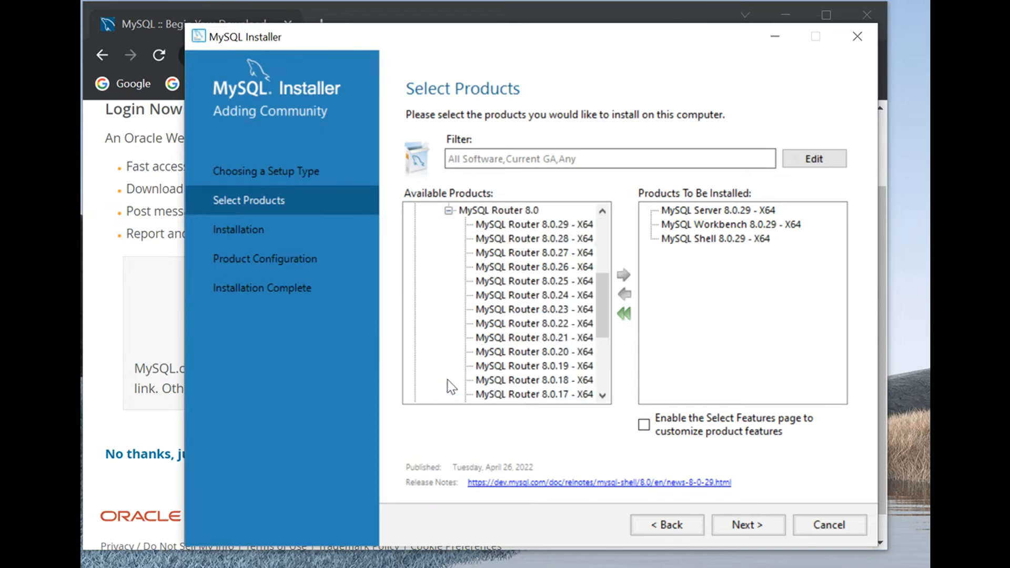
click(532, 226)
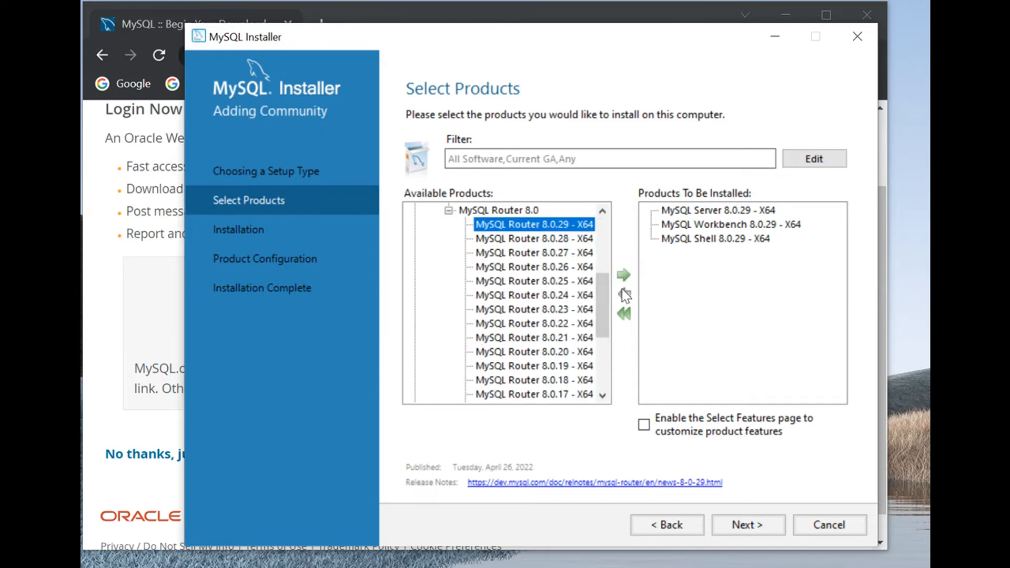
click(624, 274)
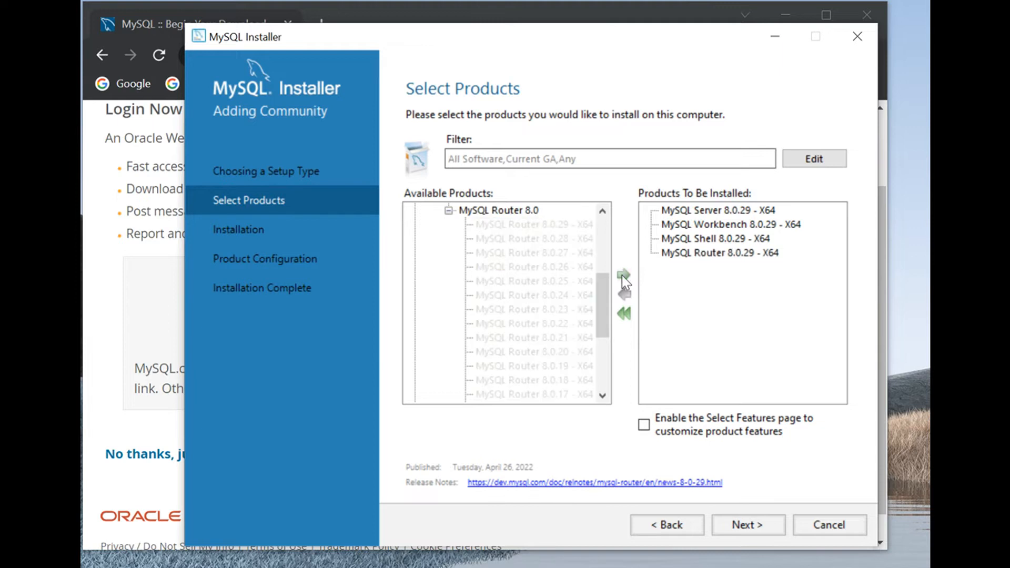
click(448, 211)
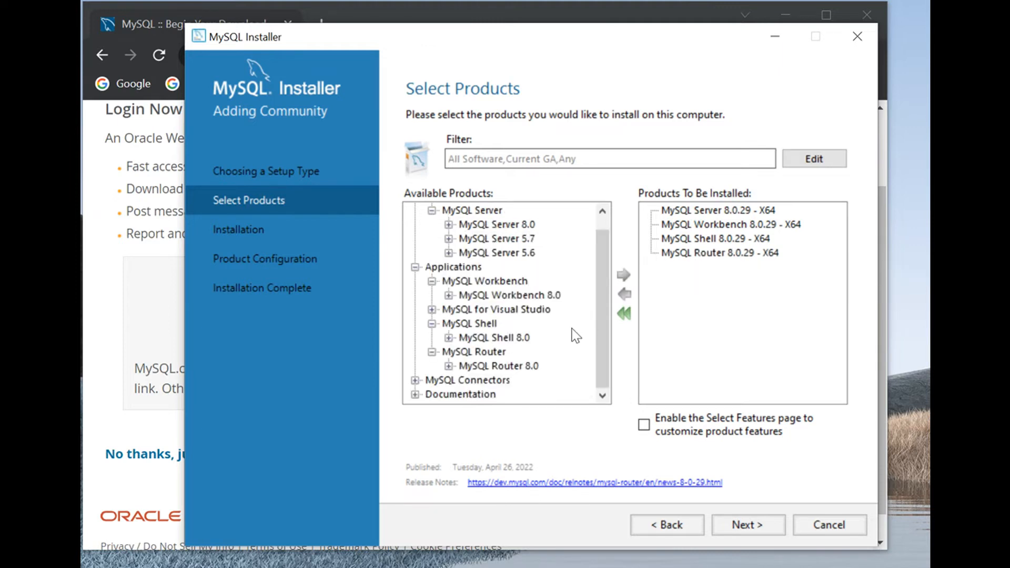
Step: Add Connector/J 8.0.29 - X86 from MySQL Connectors to the products to be installed
click(416, 381)
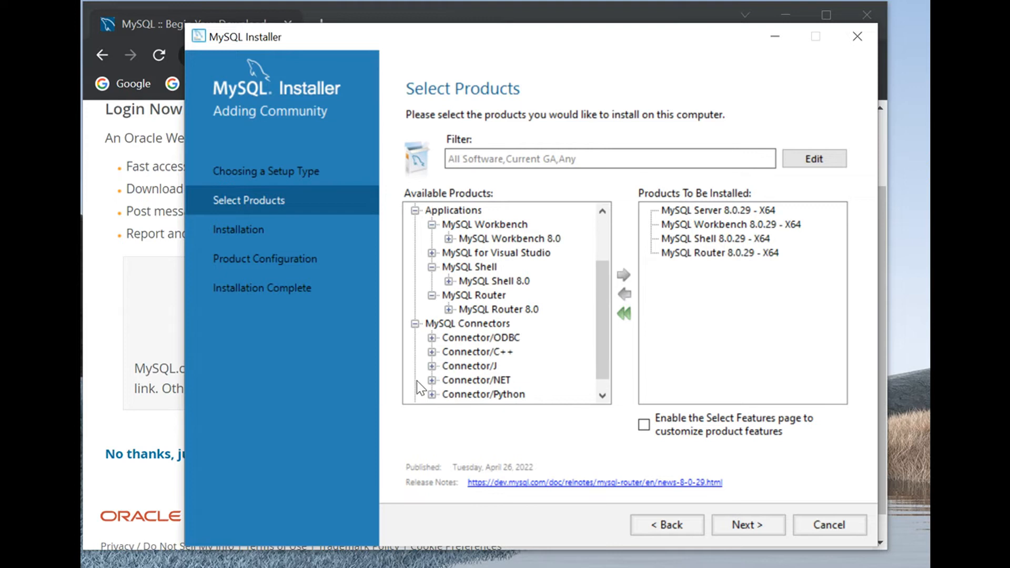
drag(599, 319, 599, 337)
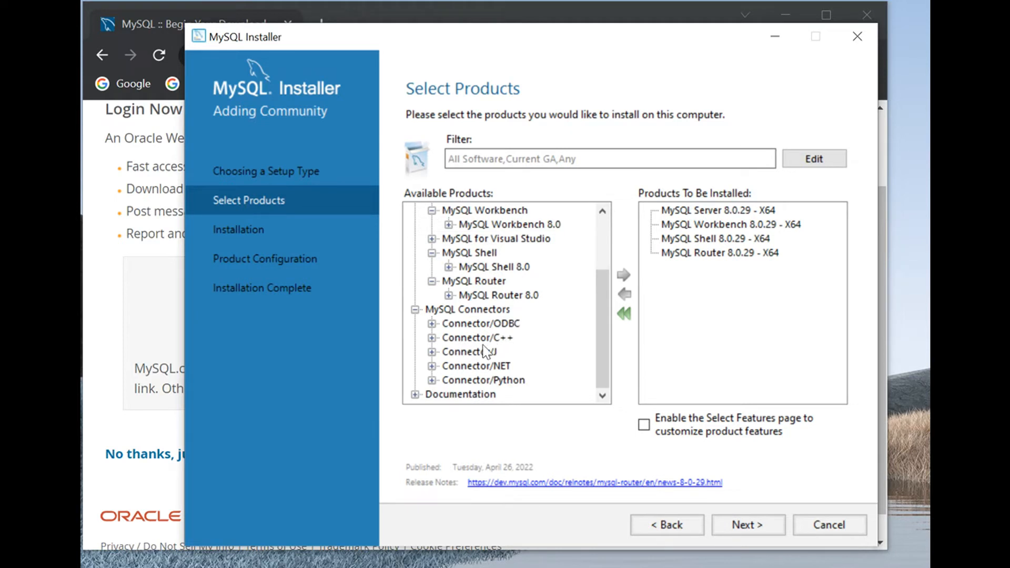
click(432, 352)
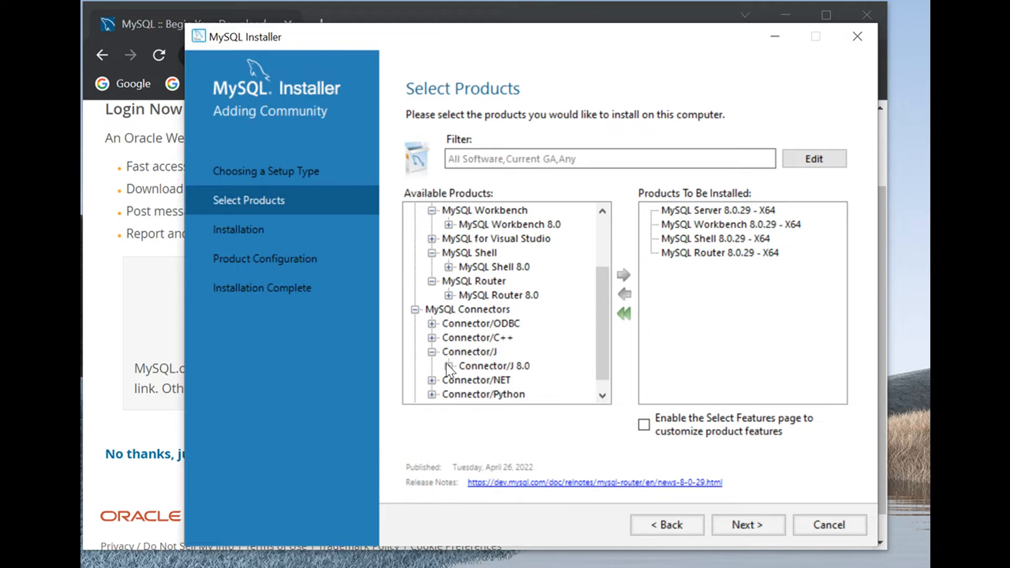
click(448, 365)
click(519, 225)
click(623, 276)
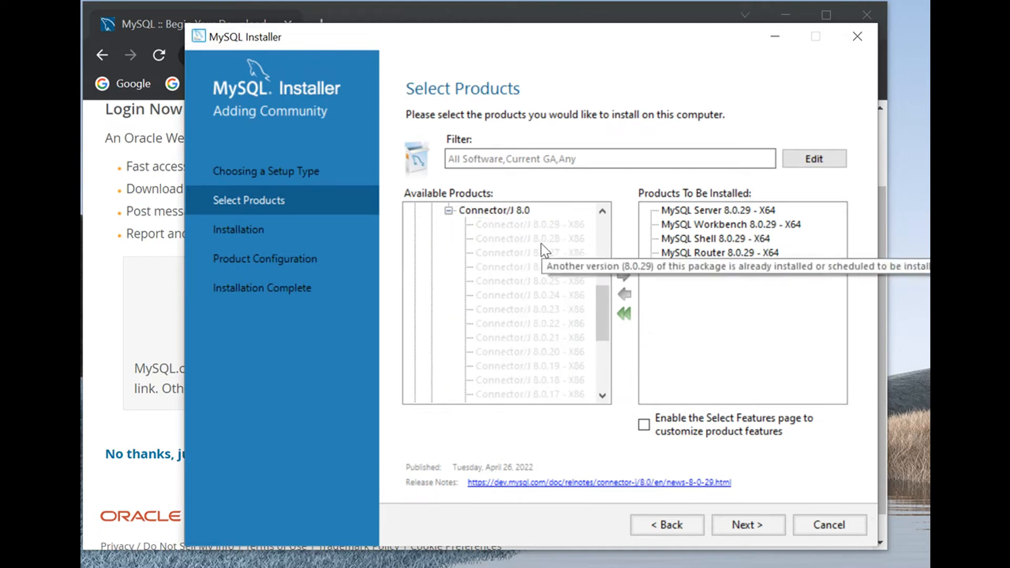
Step: Collapse the Connector/J 8.0 versions, expand Documentation, and install the selected MySQL products
click(449, 210)
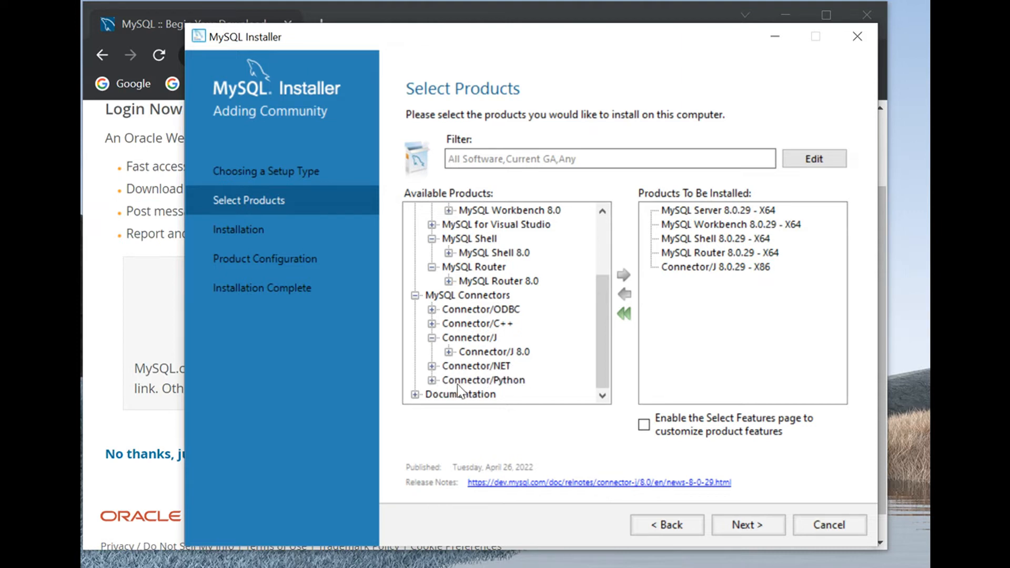
click(415, 395)
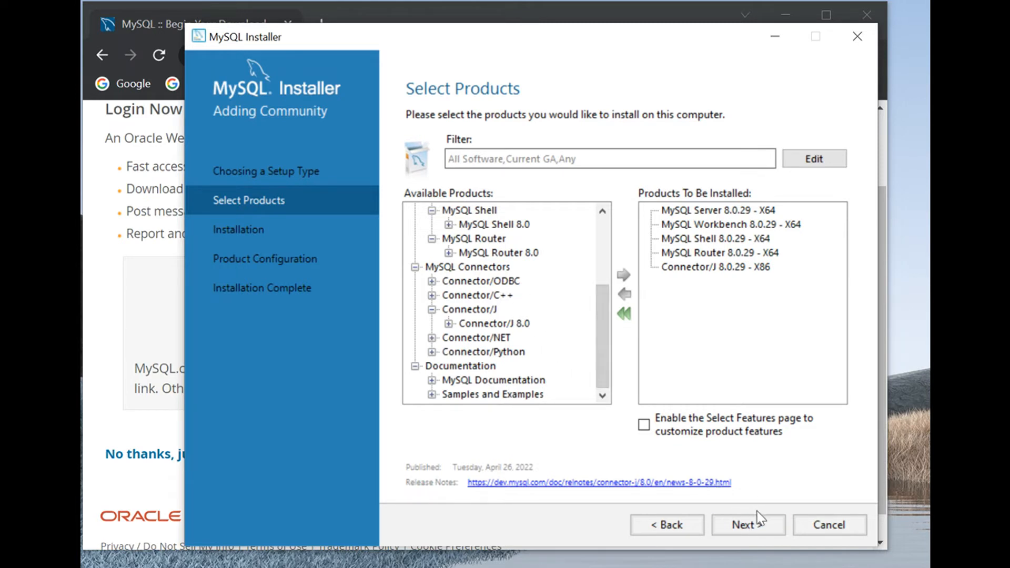
click(755, 528)
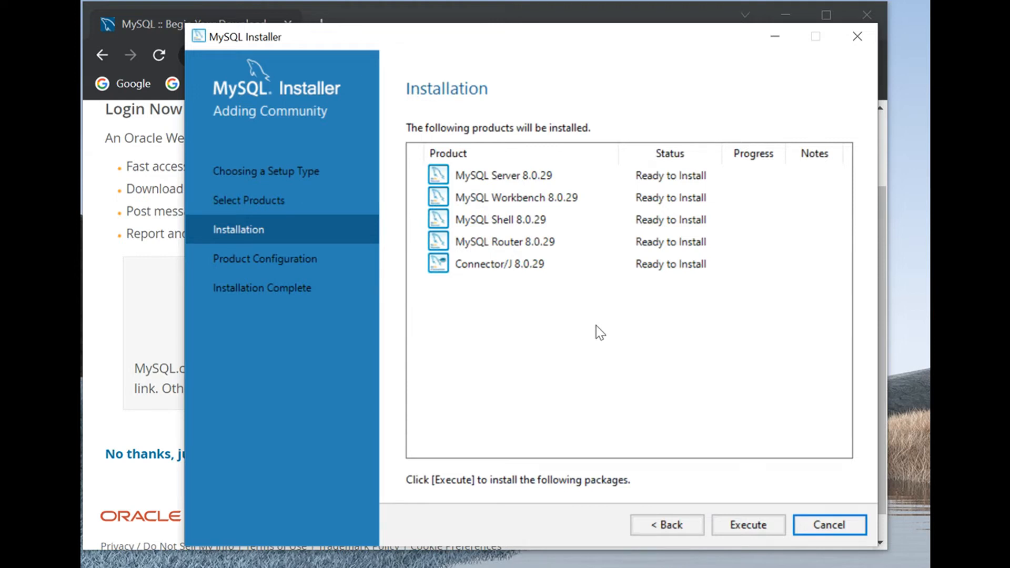
click(748, 525)
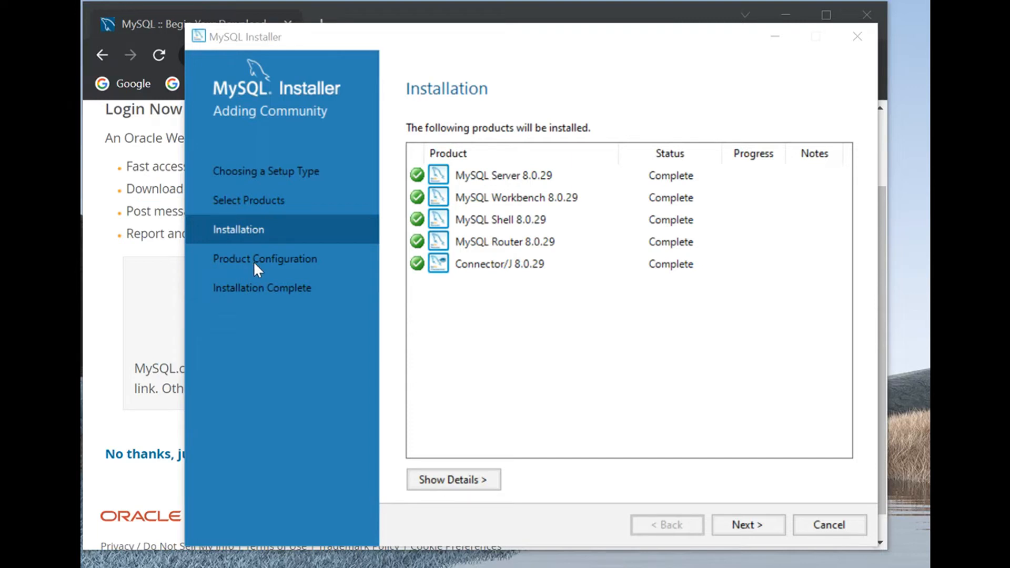
Step: Configure MySQL Server as a Development Computer with TCP/IP port 3306 and strong password encryption for authentication
click(741, 526)
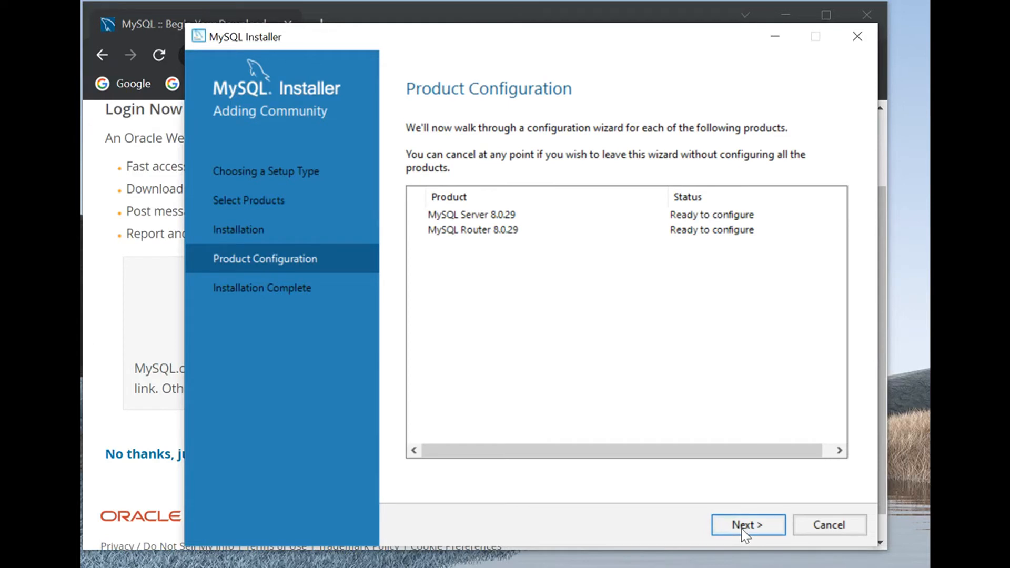
click(743, 526)
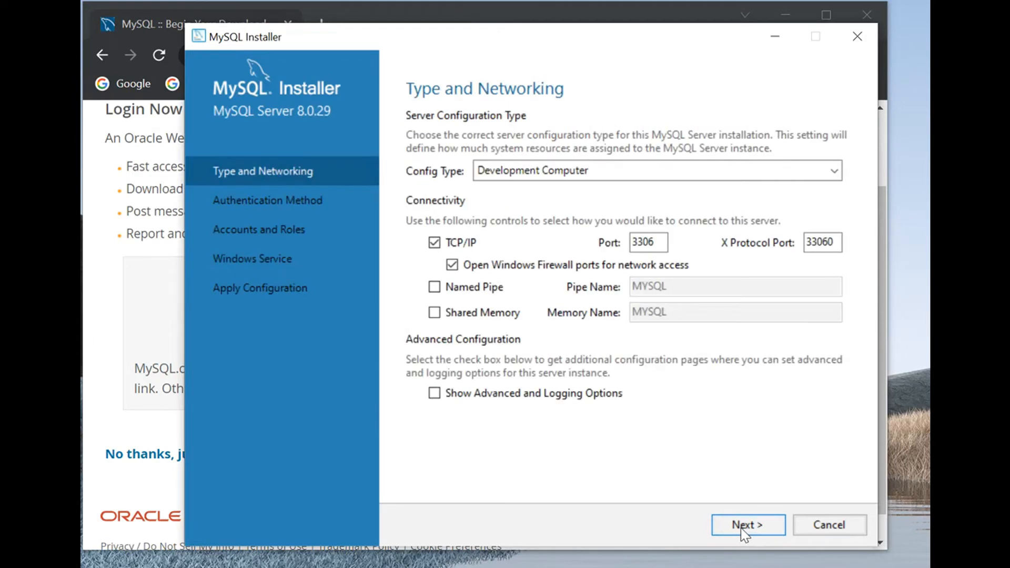
click(836, 170)
click(836, 169)
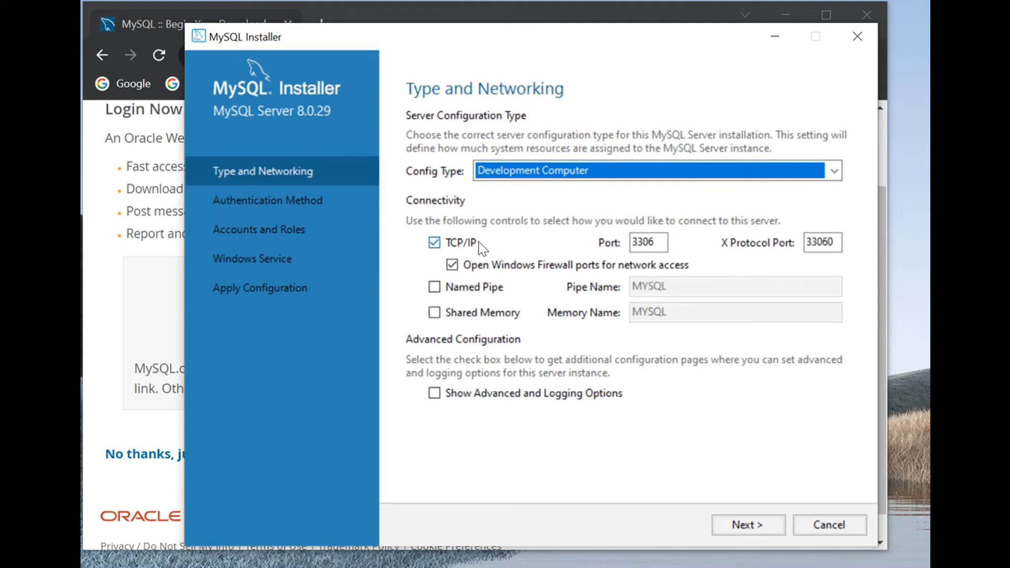
double_click(661, 242)
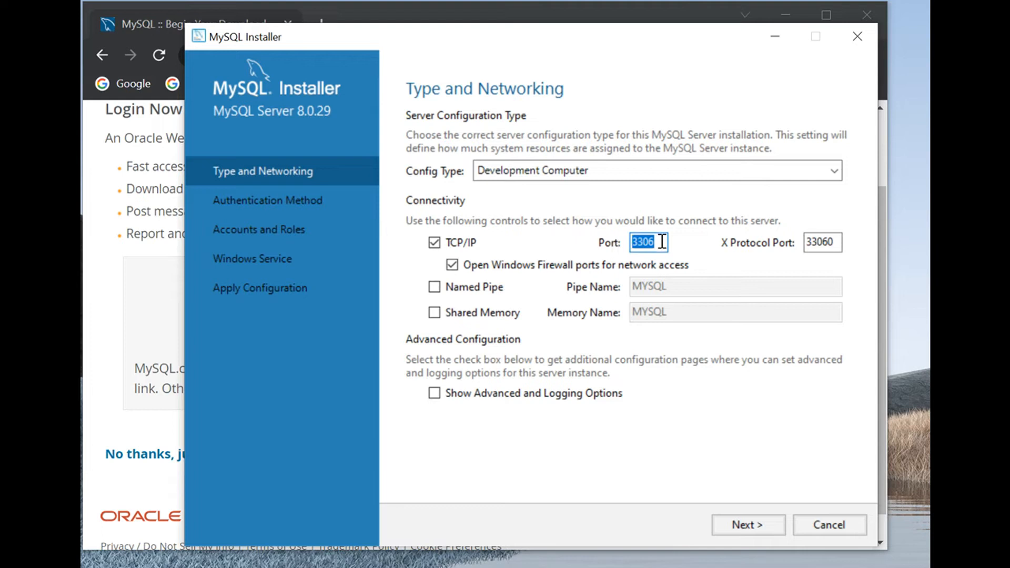
click(662, 242)
click(743, 525)
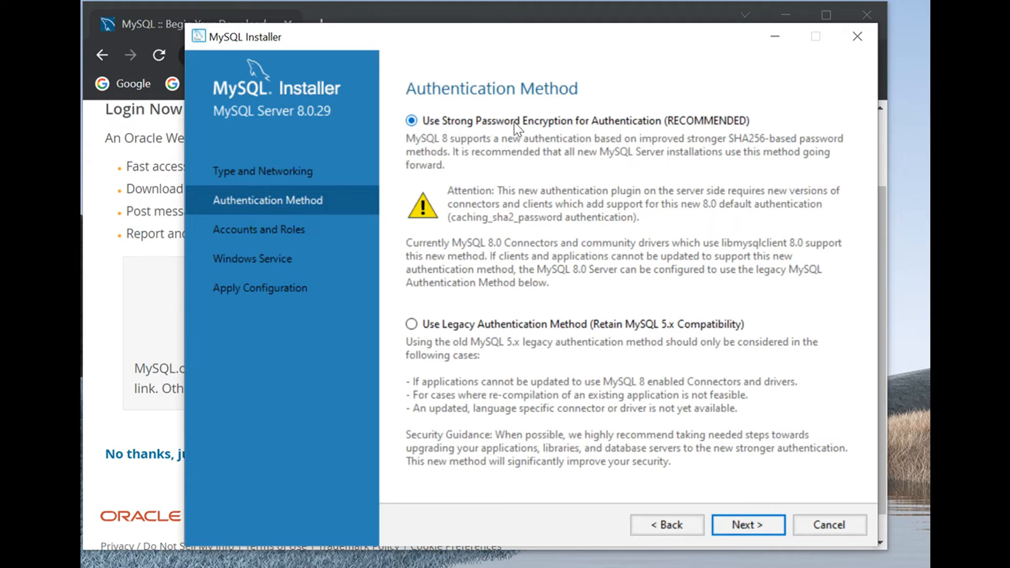
click(747, 529)
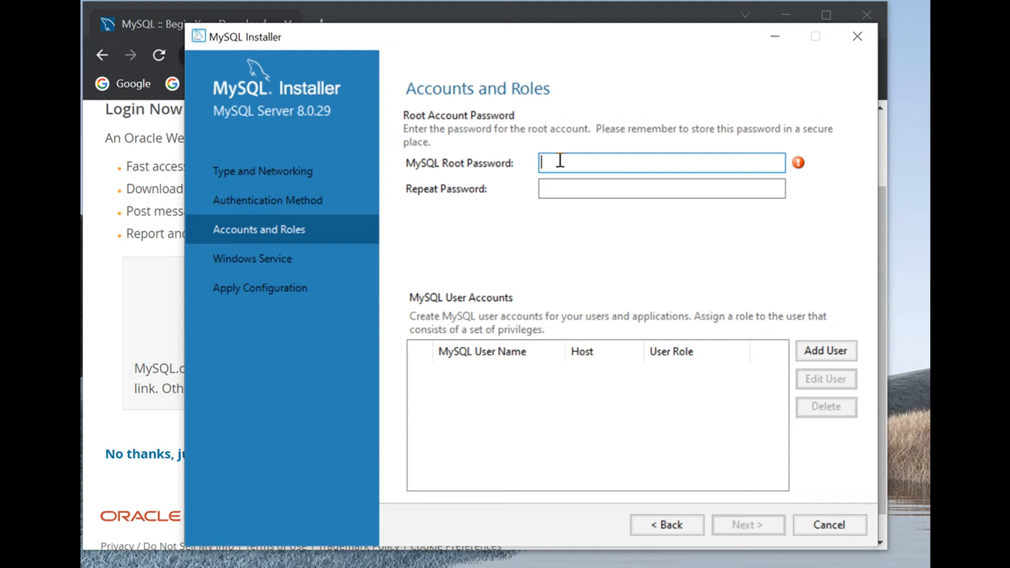
Step: Enter the MySQL root password and repeat it for confirmation
text(••••••)
key(Tab)
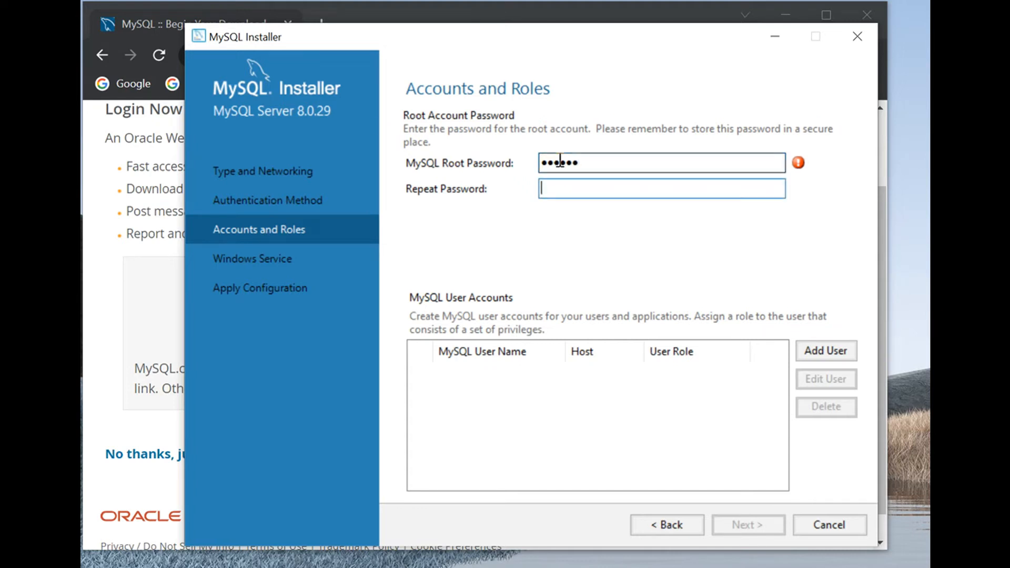
text(••••••)
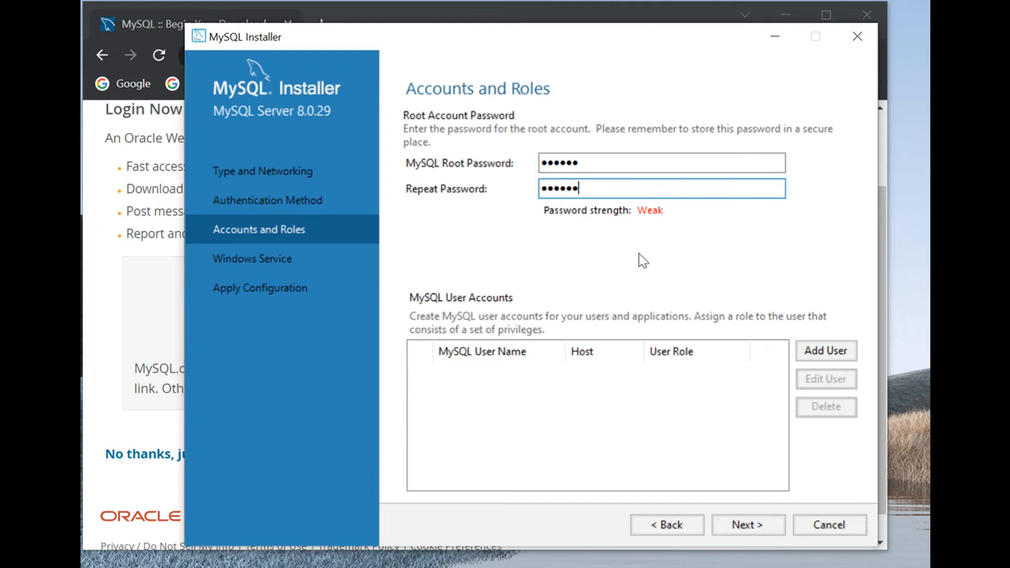
Step: Add a MySQL user account named admin with all hosts, the DB Admin role, and a confirmed account password
click(817, 353)
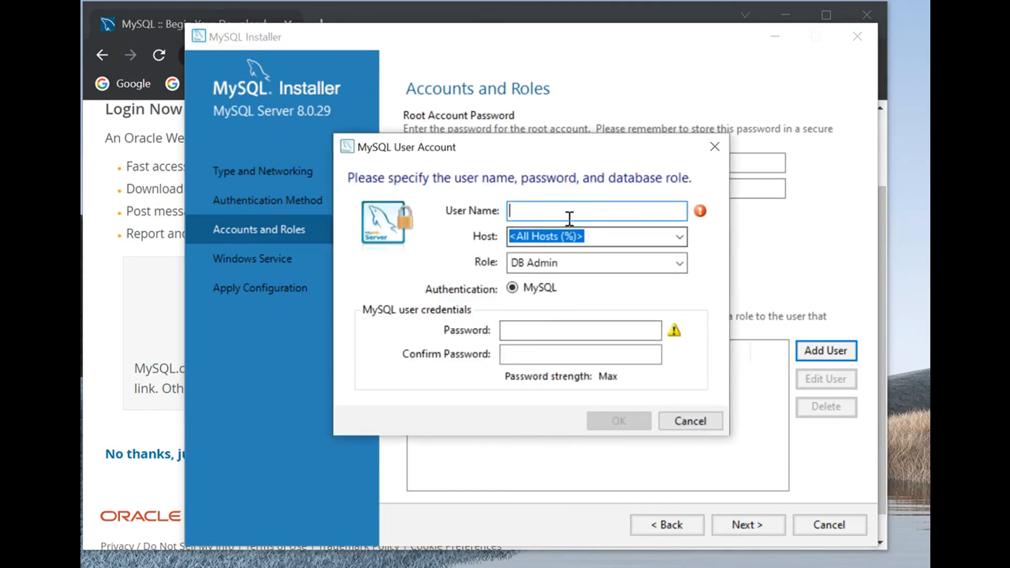
text(admin)
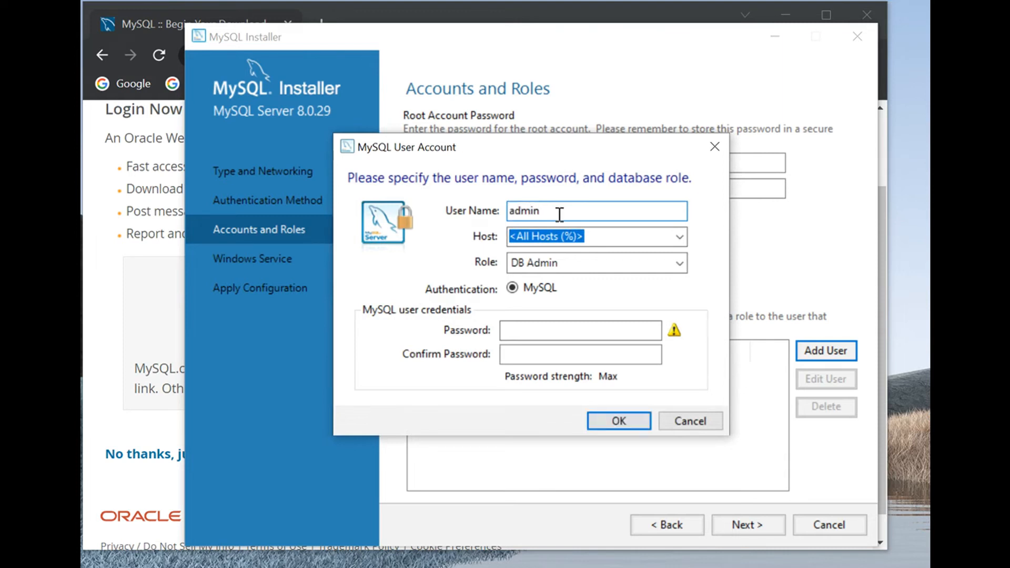
click(530, 328)
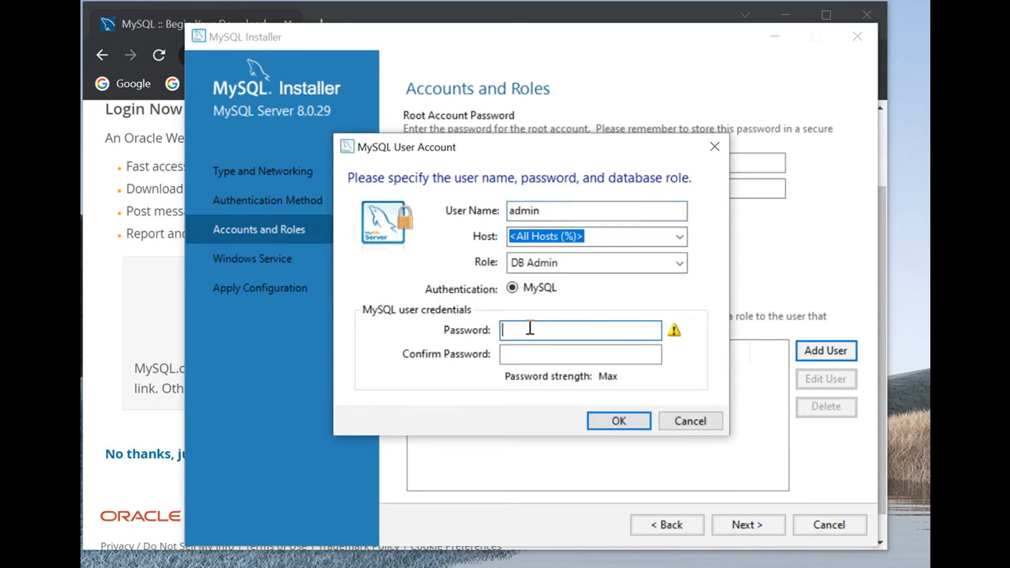
text(••••••)
key(Tab)
text(••••••)
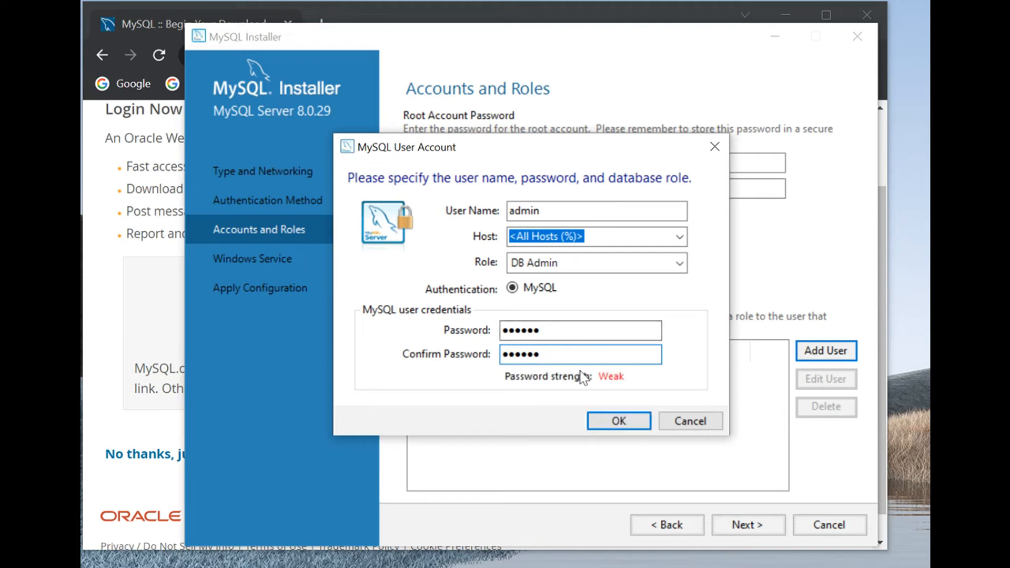
click(618, 422)
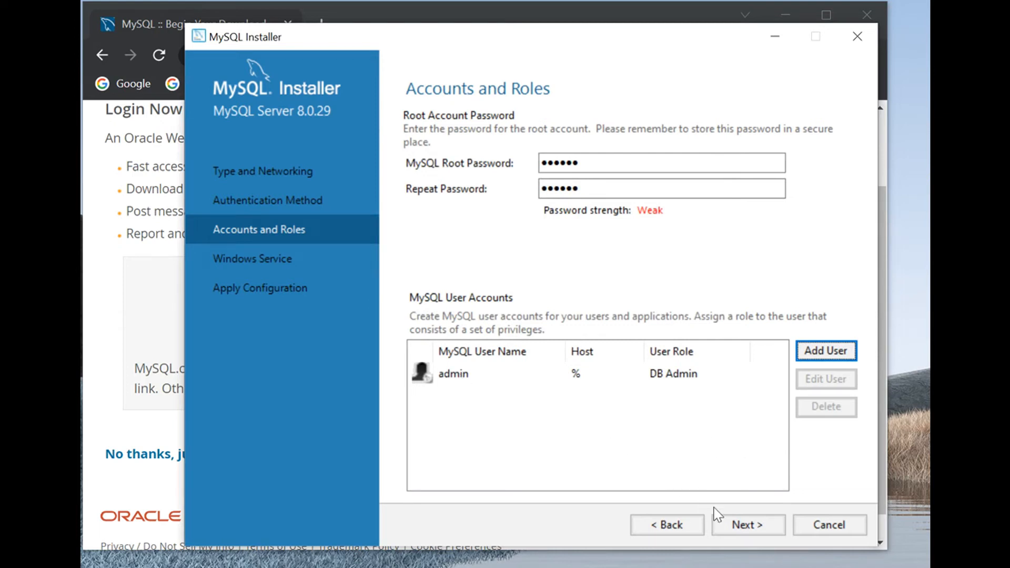
Step: Accept the MySQL80 Windows service running at startup under the Standard System Account, and apply the server configuration
click(743, 530)
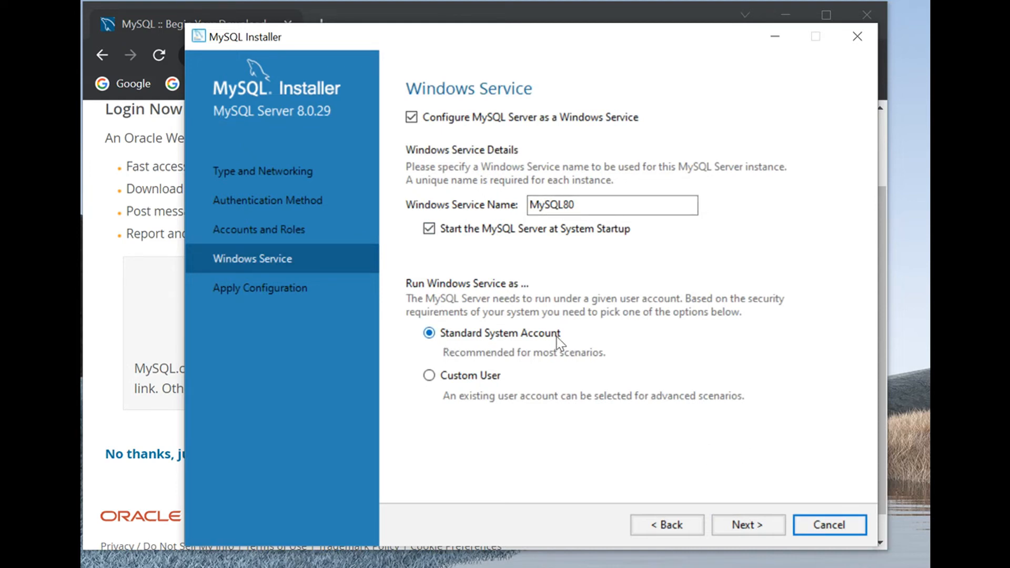
click(743, 531)
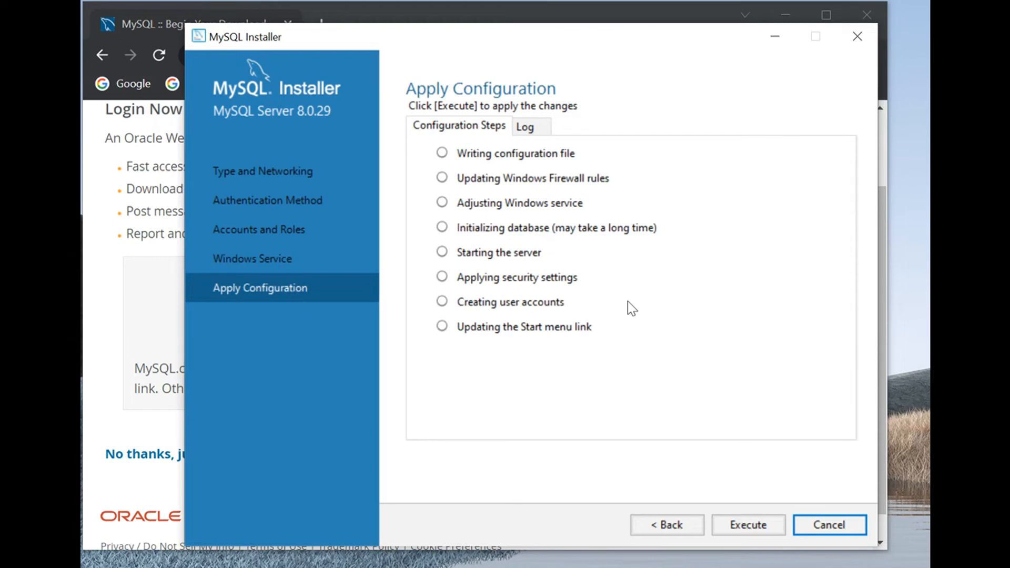
click(742, 525)
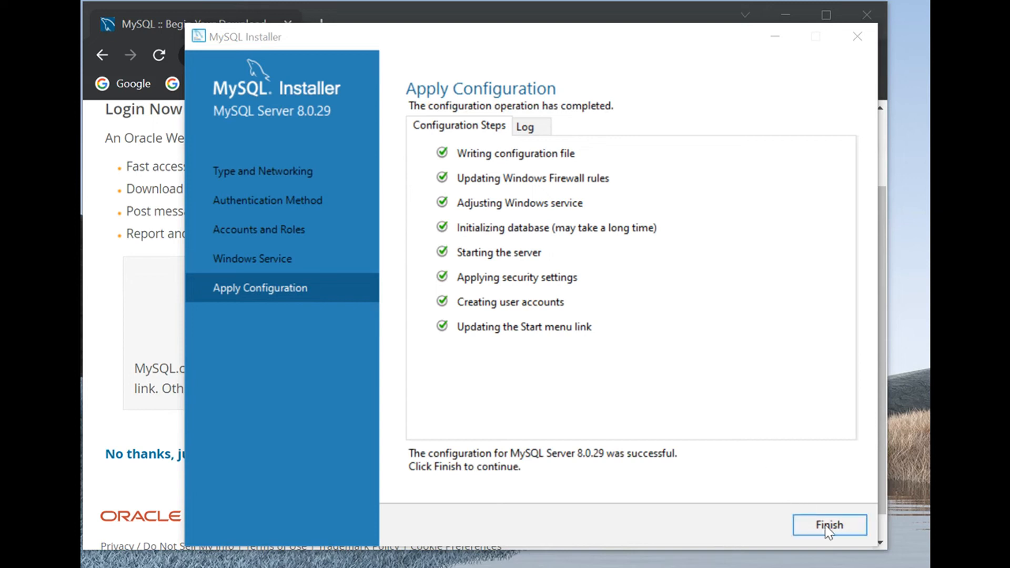
click(828, 526)
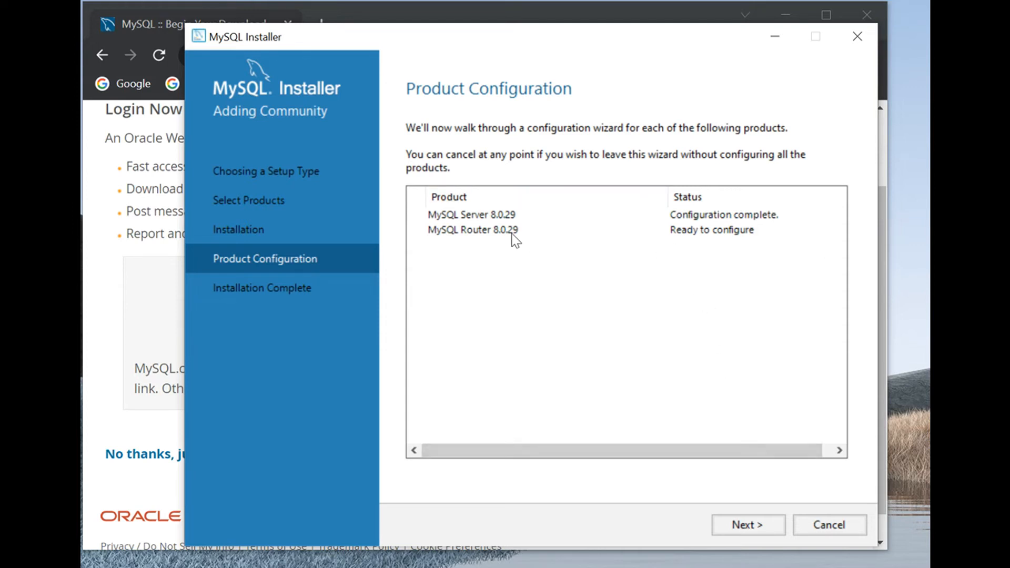
Step: Finish the MySQL Router configuration without InnoDB Cluster bootstrapping and complete the setup, launching MySQL Workbench and MySQL Shell
click(739, 529)
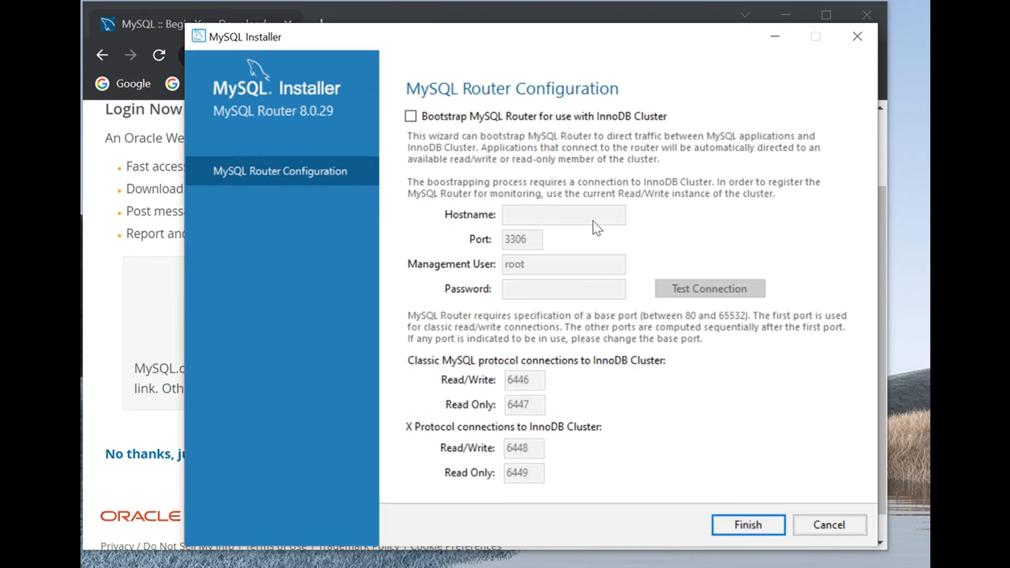
click(745, 526)
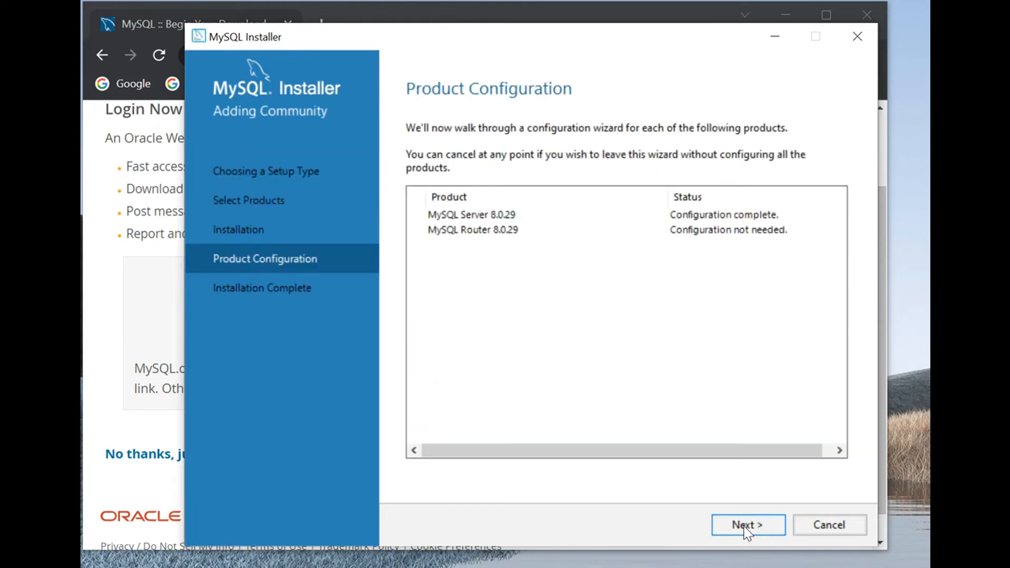
click(740, 527)
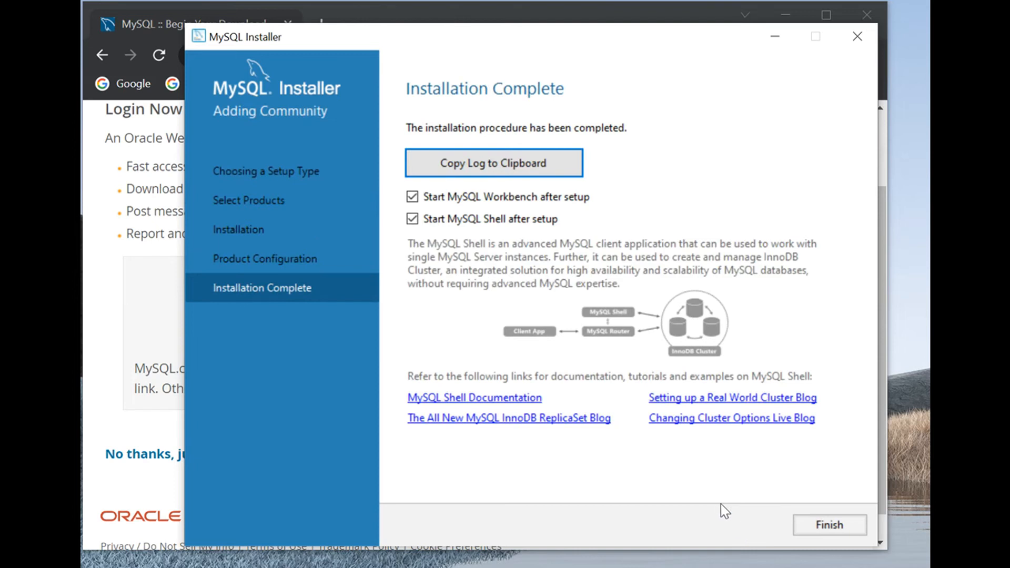
click(840, 523)
click(830, 525)
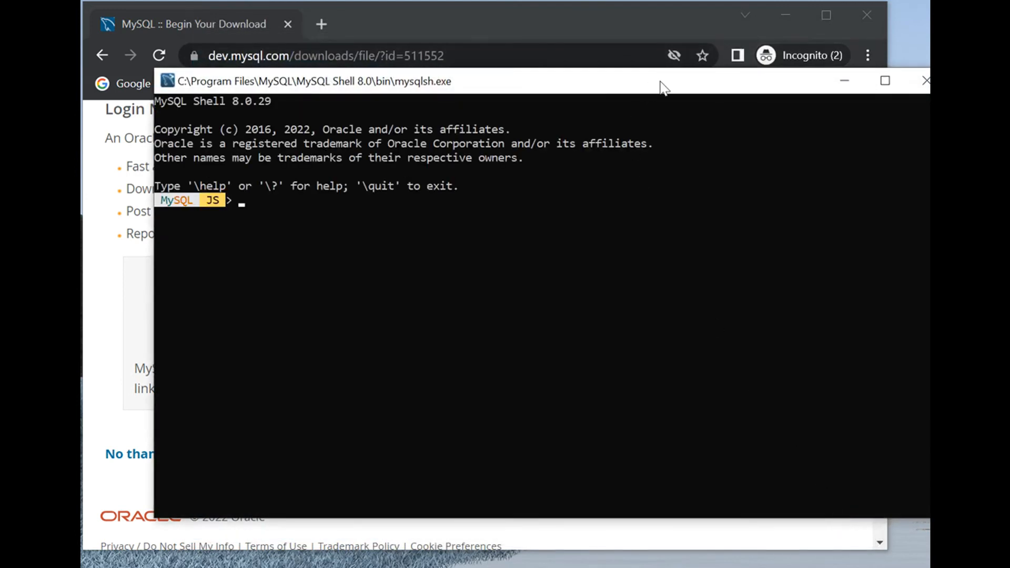
Step: Reposition the MySQL Shell and MySQL Workbench windows, and minimize MySQL Workbench to return to MySQL Shell
drag(662, 87, 645, 87)
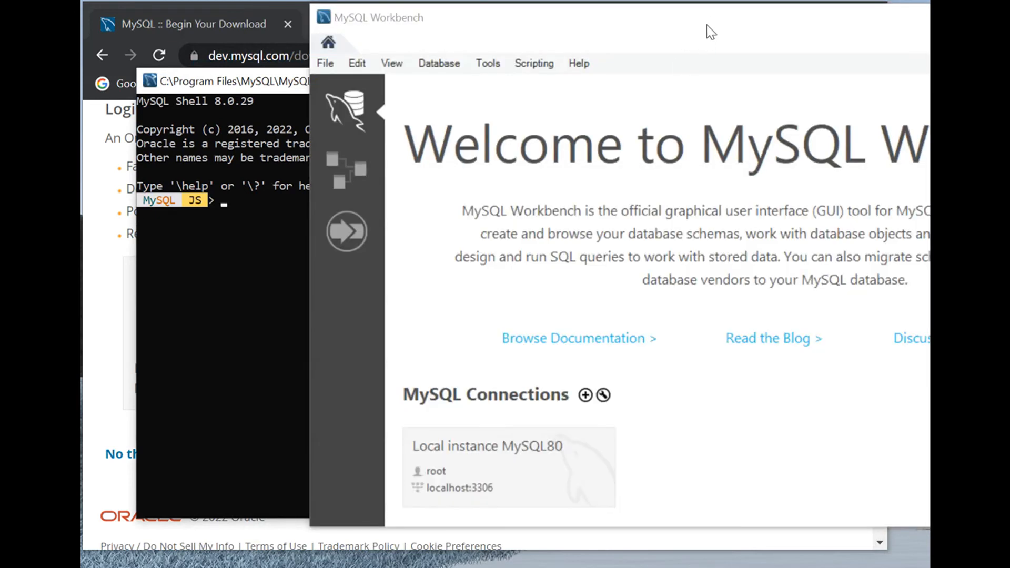
drag(706, 24, 476, 60)
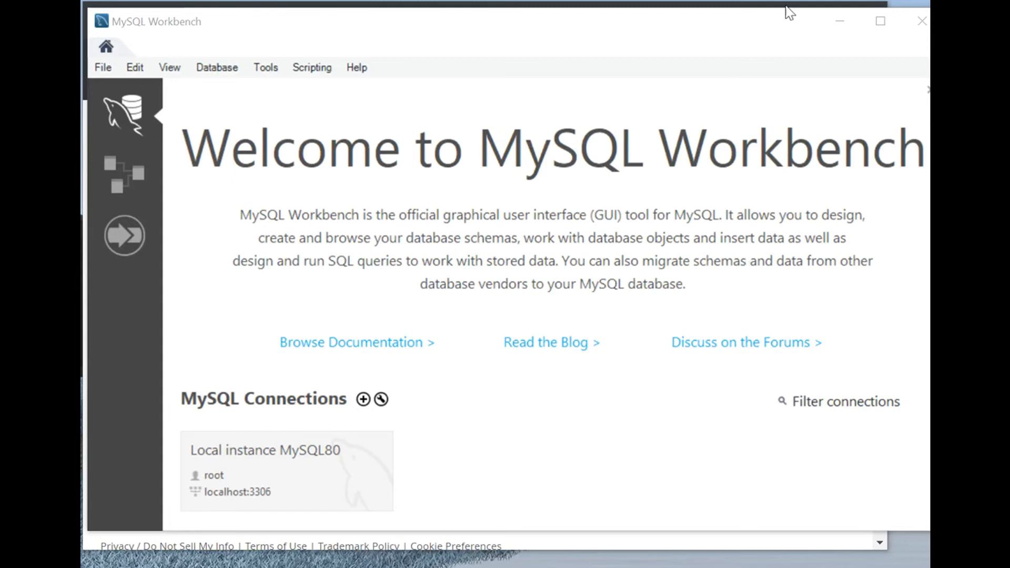
click(839, 24)
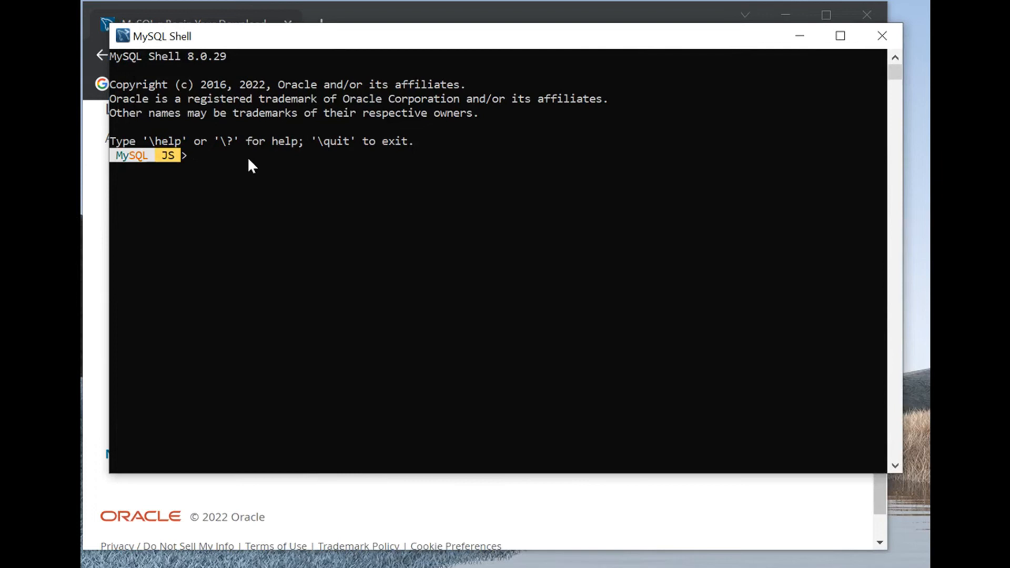
Step: Run \connect root@localhost:3306 in MySQL Shell to open a session to the local server
text(\con)
text(nect root@localhost)
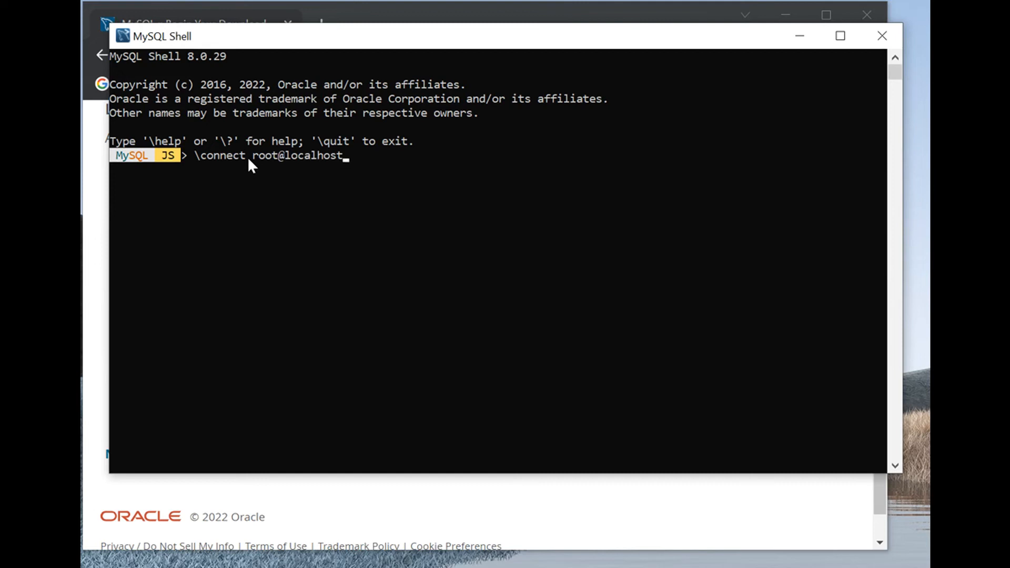
text(:3306)
key(Return)
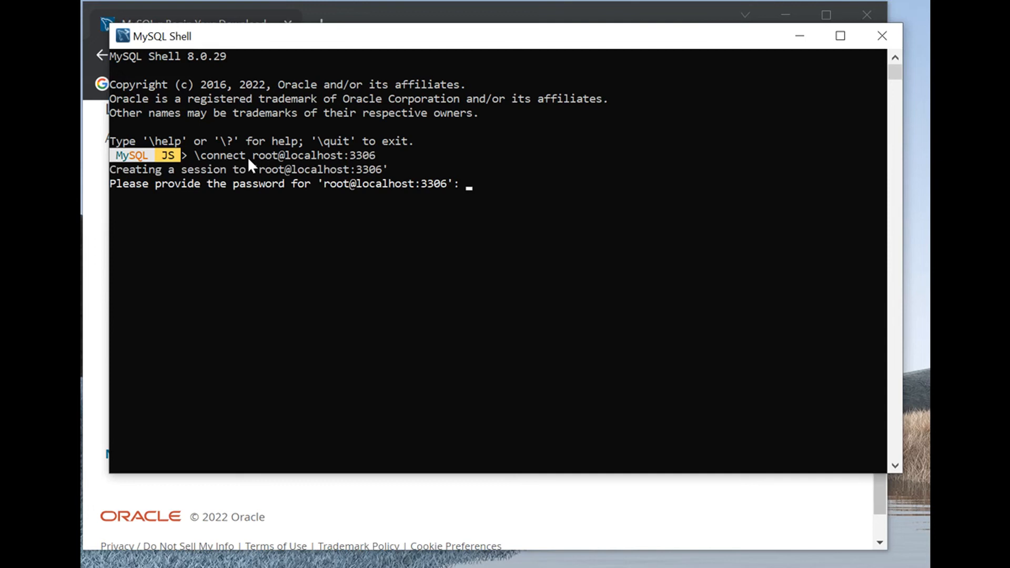
Step: Enter the root account password for the session and decline saving it with the default No
text(******)
key(Return)
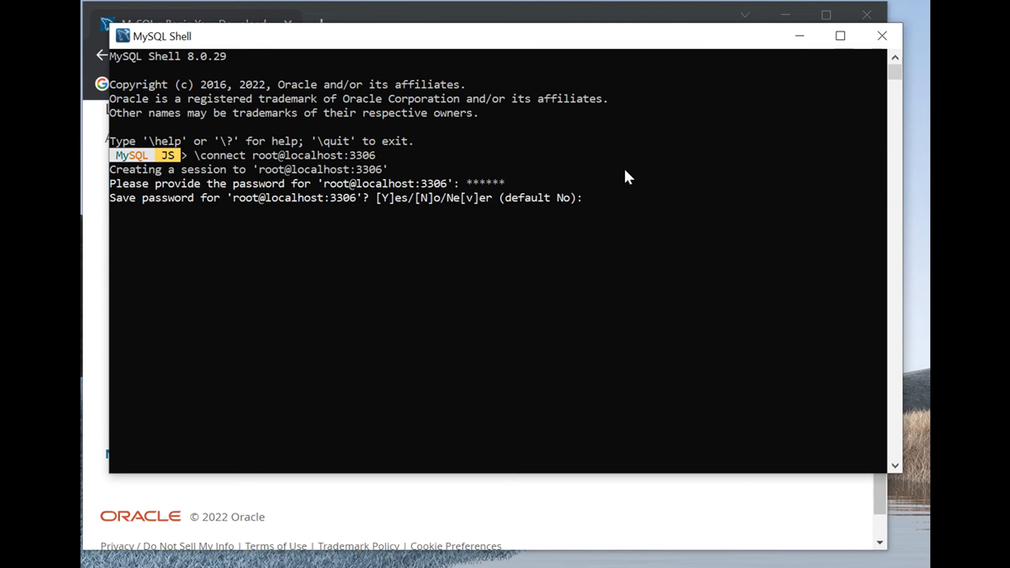
key(Return)
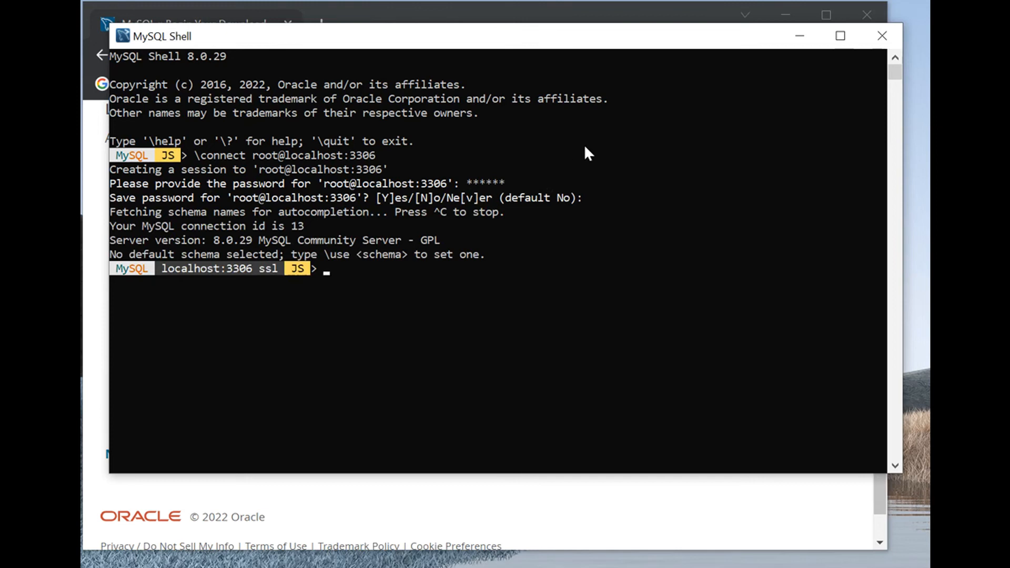
Step: Switch MySQL Shell to SQL mode with the \sql command
text(\)
text(sql)
key(Return)
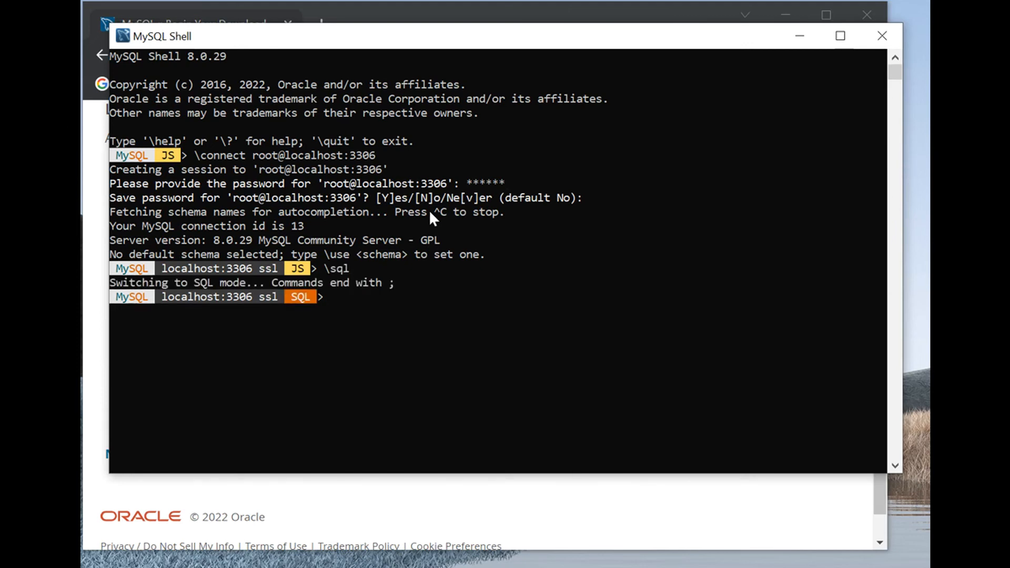
Step: List the server's databases by running show databases; in SQL mode
text(show databases)
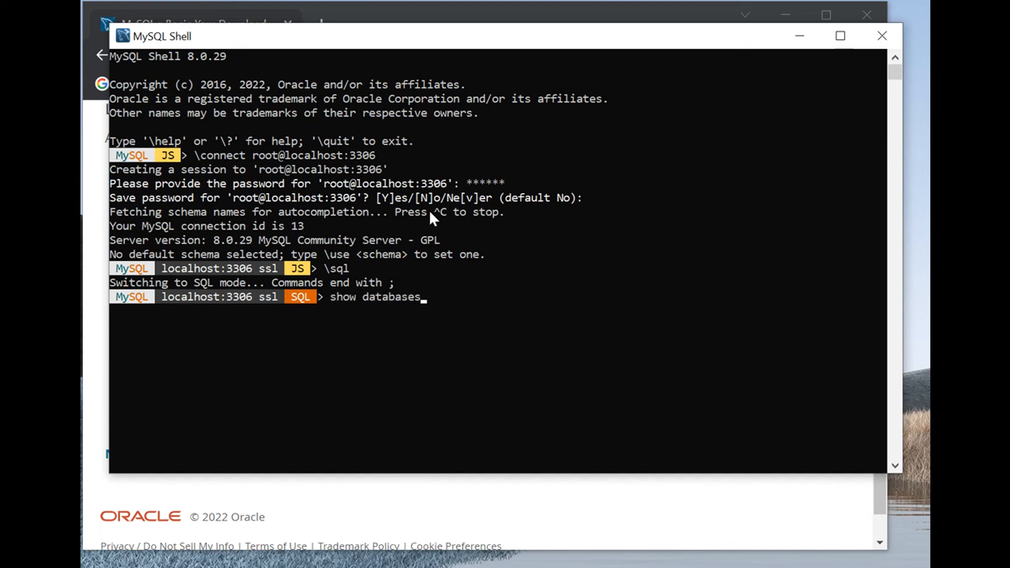
text(;)
key(Return)
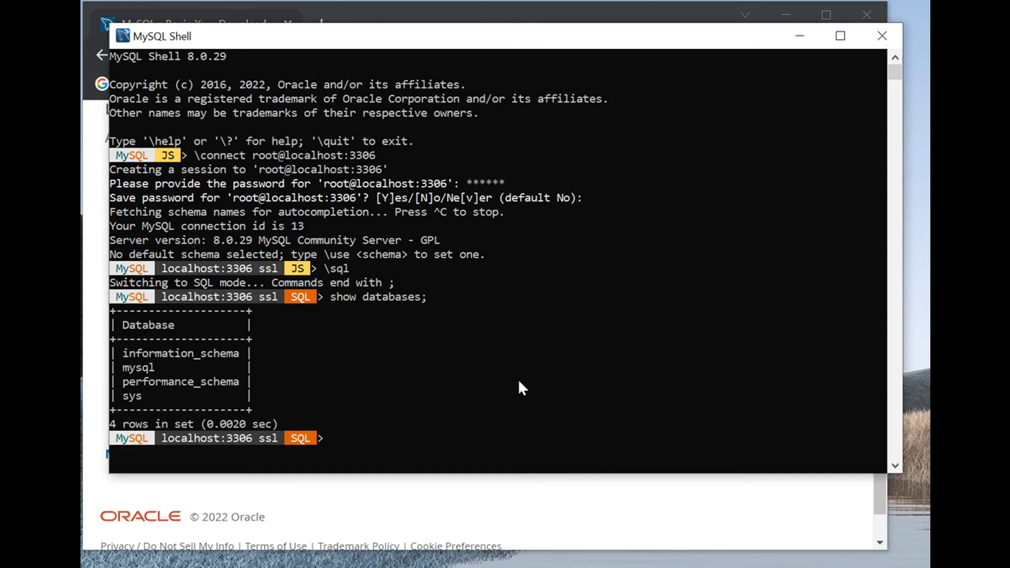
Step: Create a database named mydb1 by running create database mydb1; in the SQL session
text(create database)
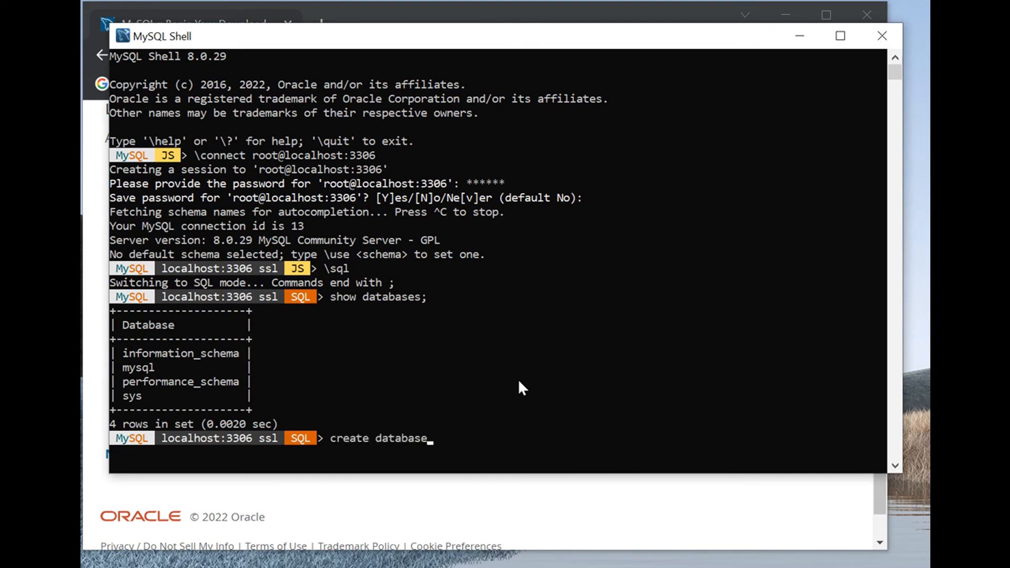
text( mydb1;)
key(Return)
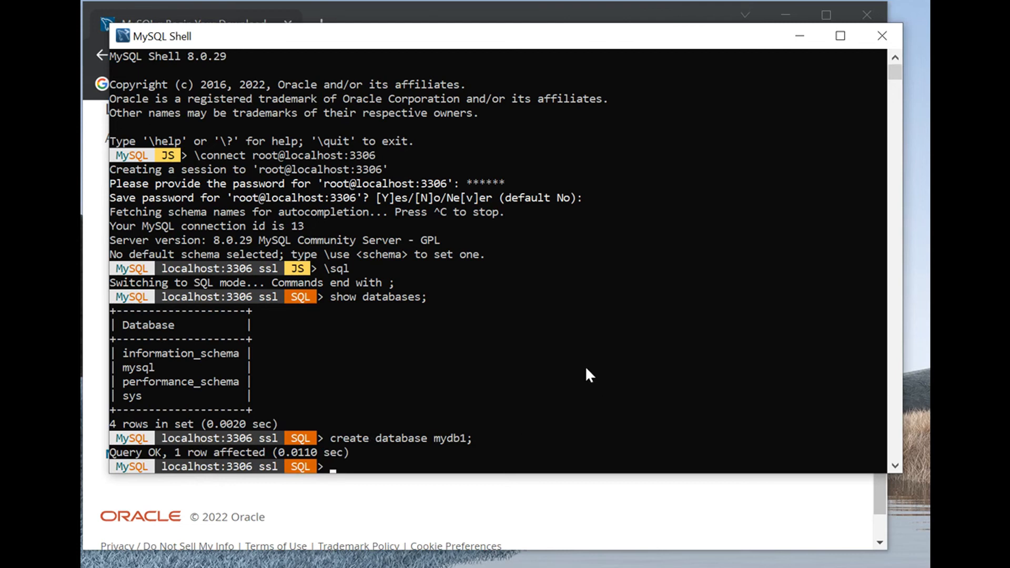
Step: List the server's databases again with show databases; to check for mydb1
text(showe)
key(BackSpace)
text(databases;)
key(Return)
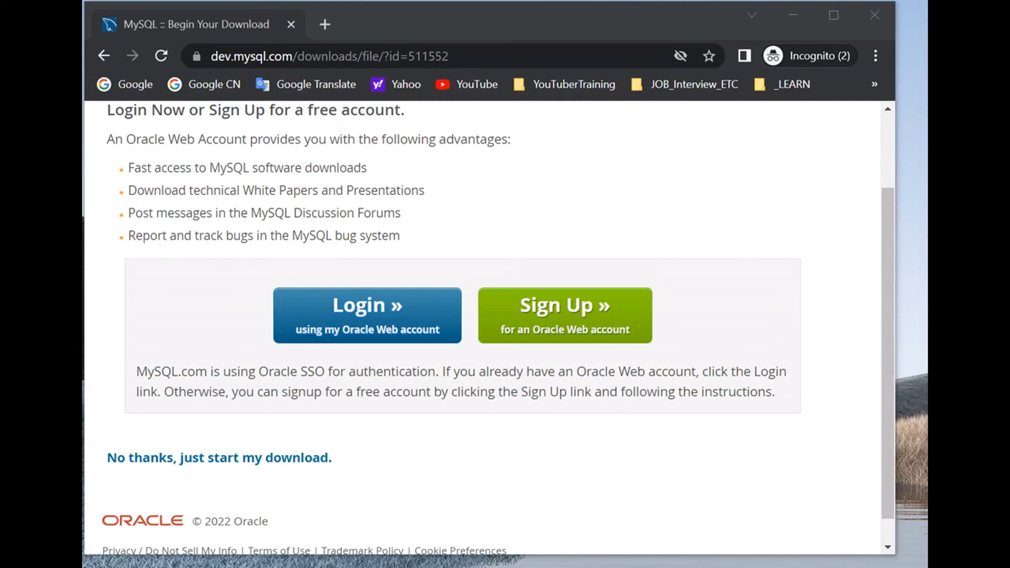
Step: Search Windows for mysql and launch MySQL Workbench 8.0 CE
key(super+s)
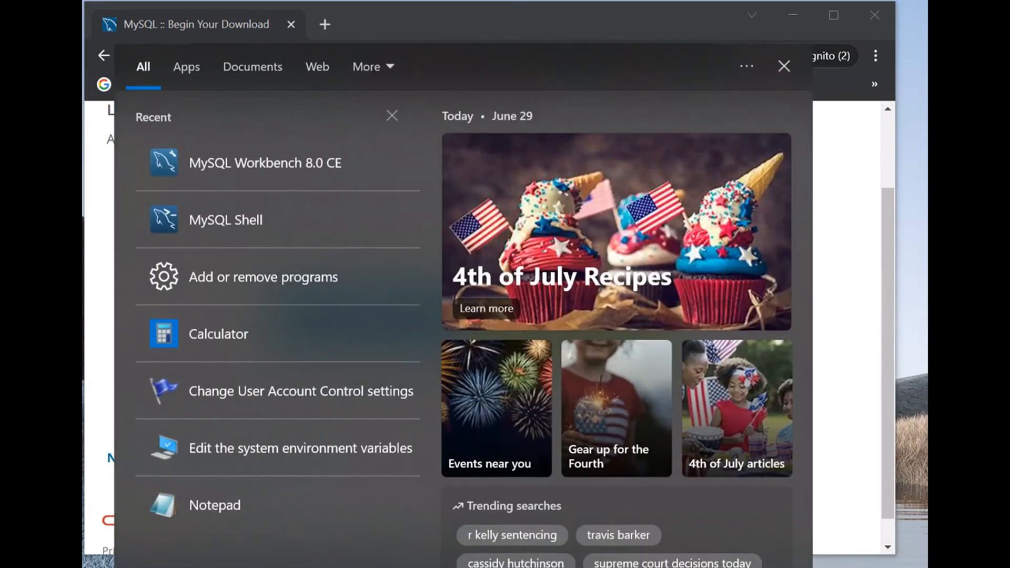
text(mysql)
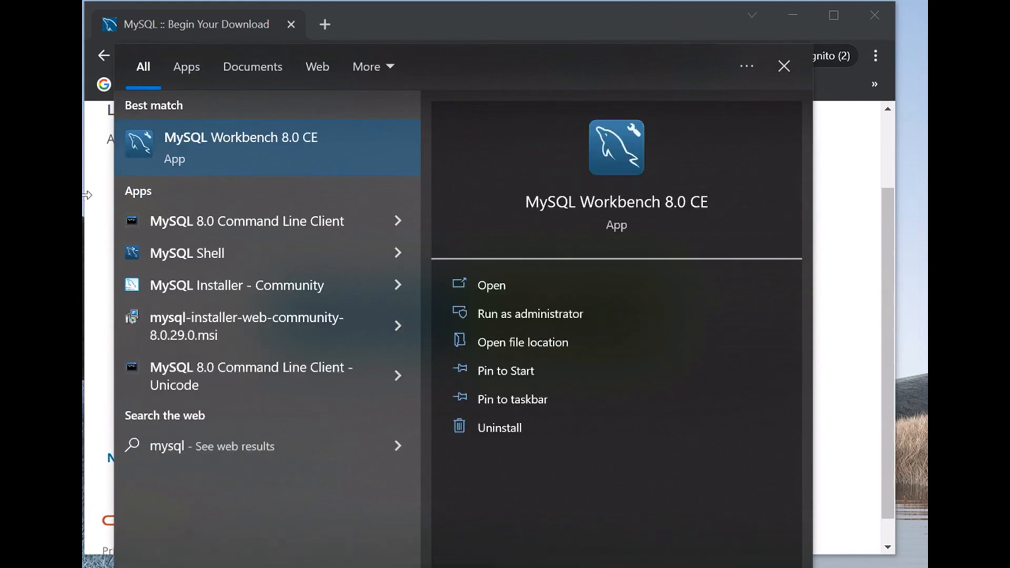
click(210, 137)
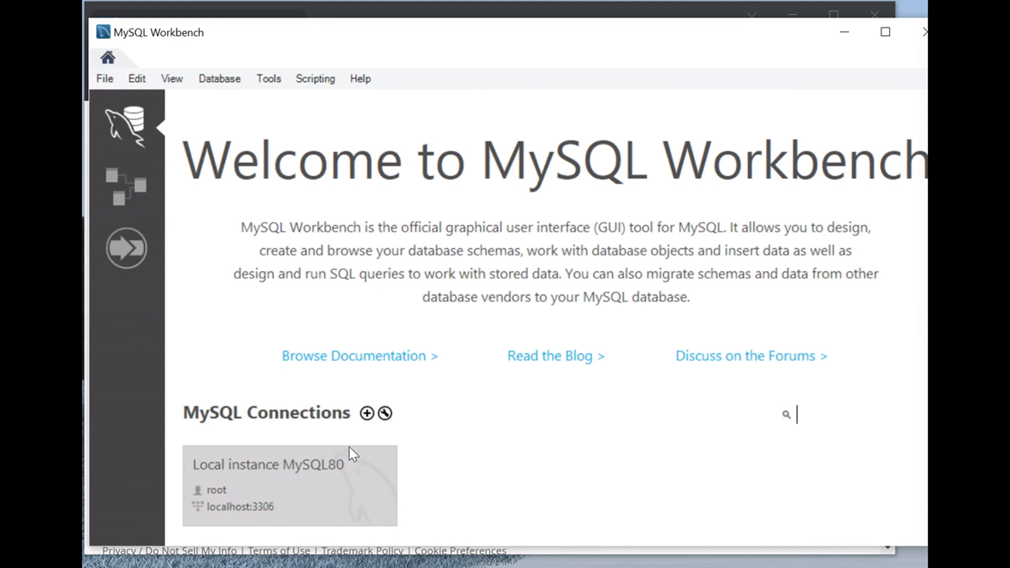
Step: Create a new Workbench connection named MyConn2 with username admin, keeping the default TCP/IP method, host and port
click(366, 414)
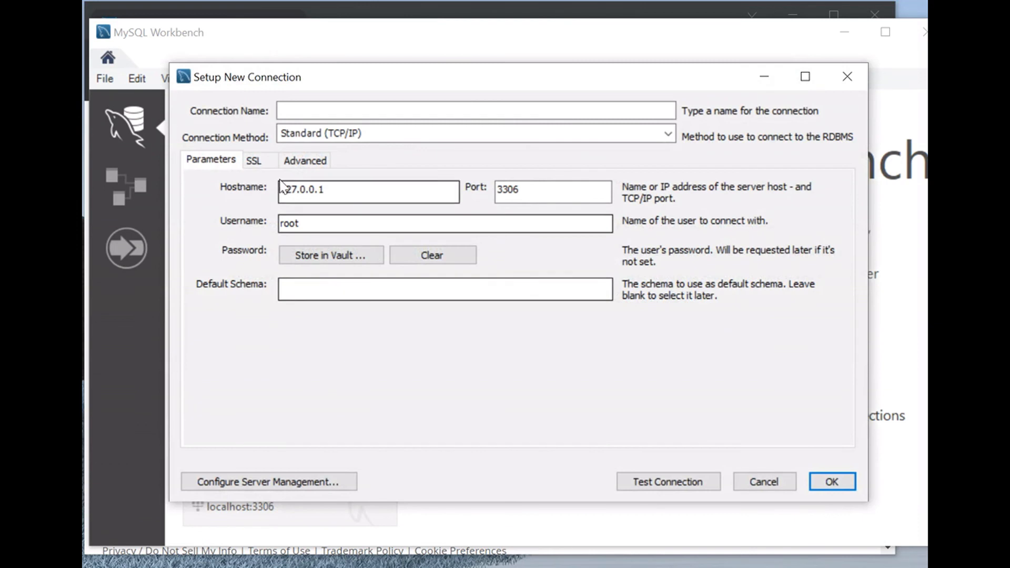
click(299, 111)
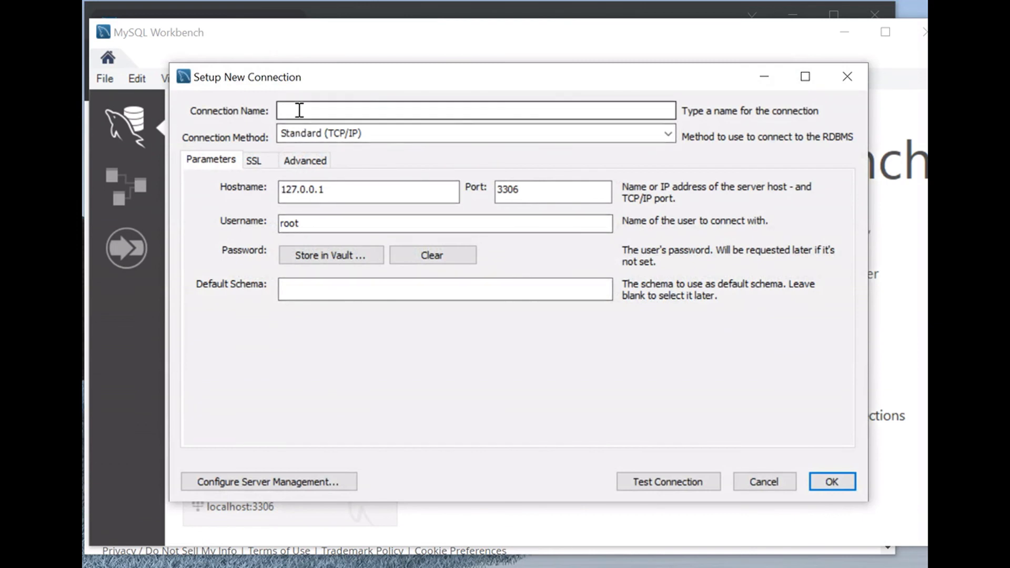
text(MyConn2)
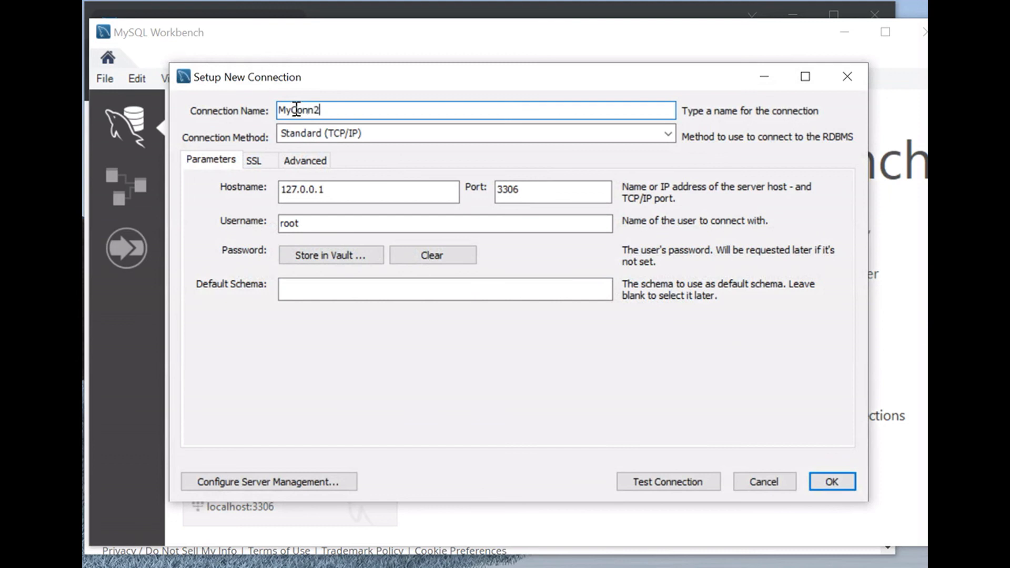
drag(308, 223, 265, 223)
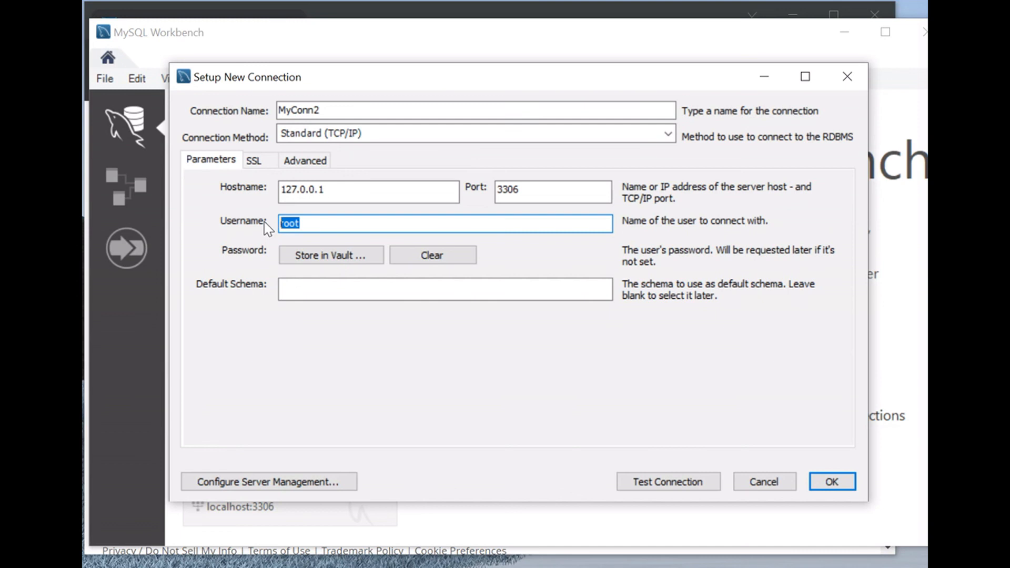
text(admin)
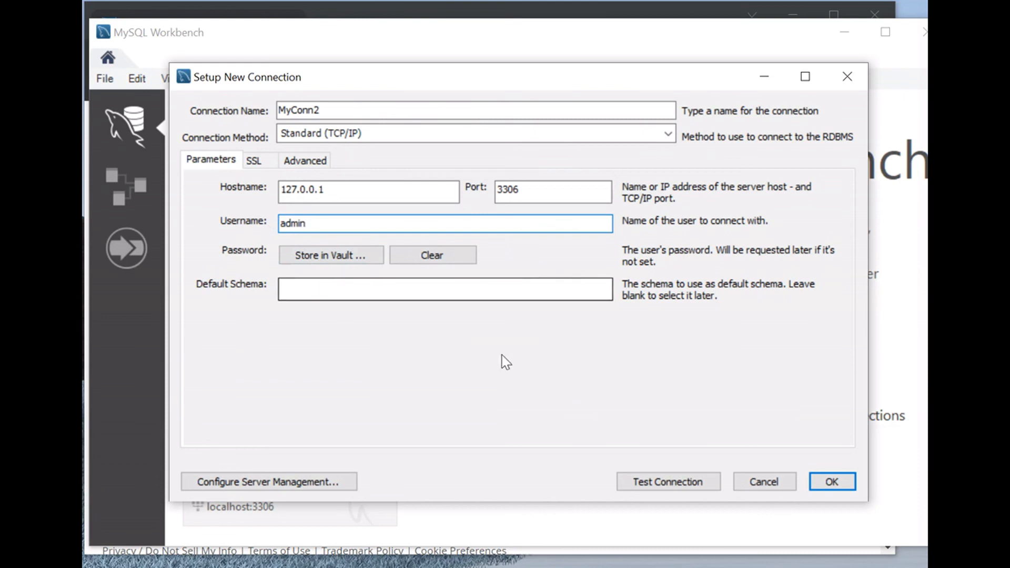
click(830, 483)
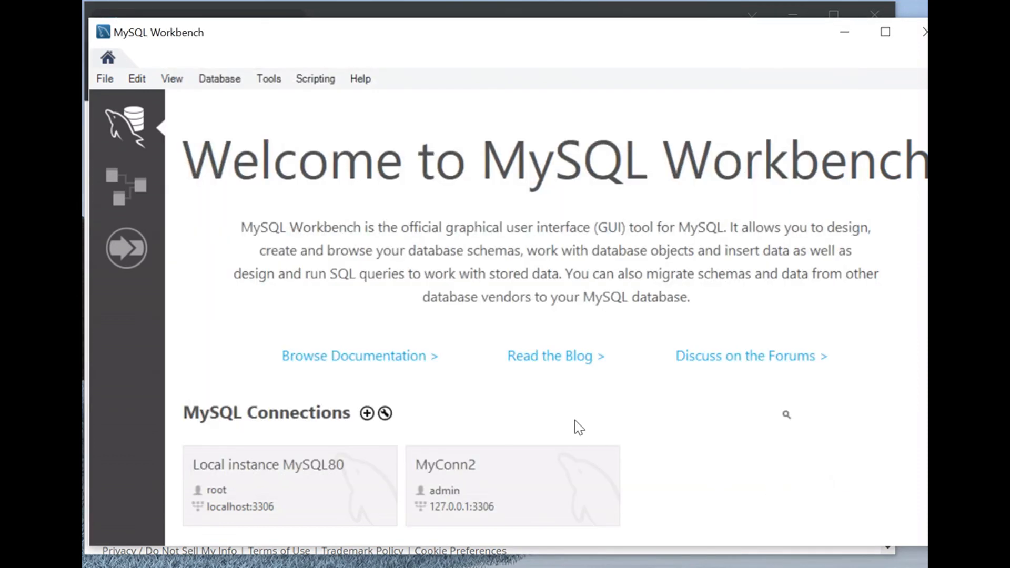
Step: Open the MyConn2 connection and log in by entering the admin account password, without saving it in the vault
click(455, 512)
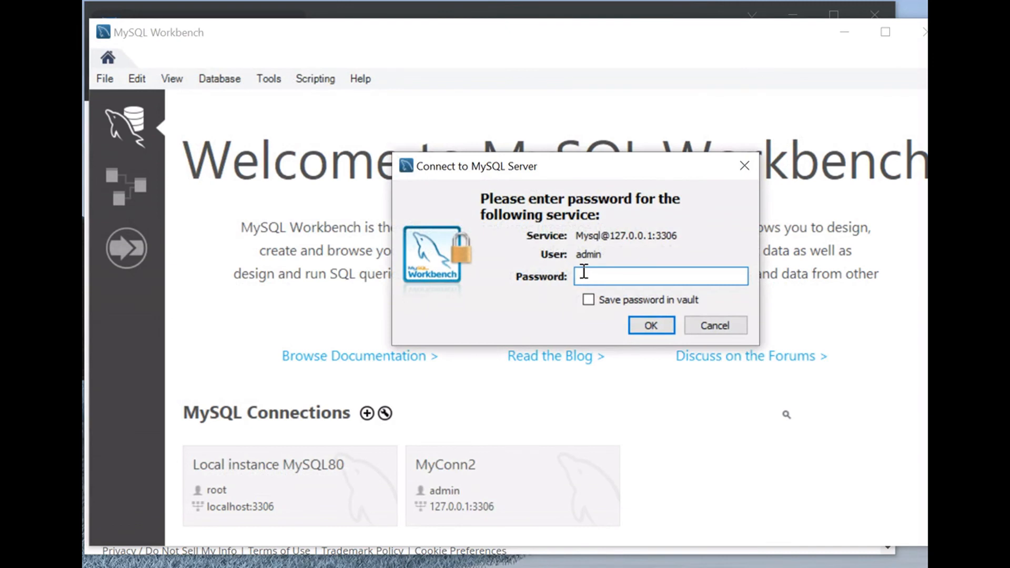
text(******)
click(645, 326)
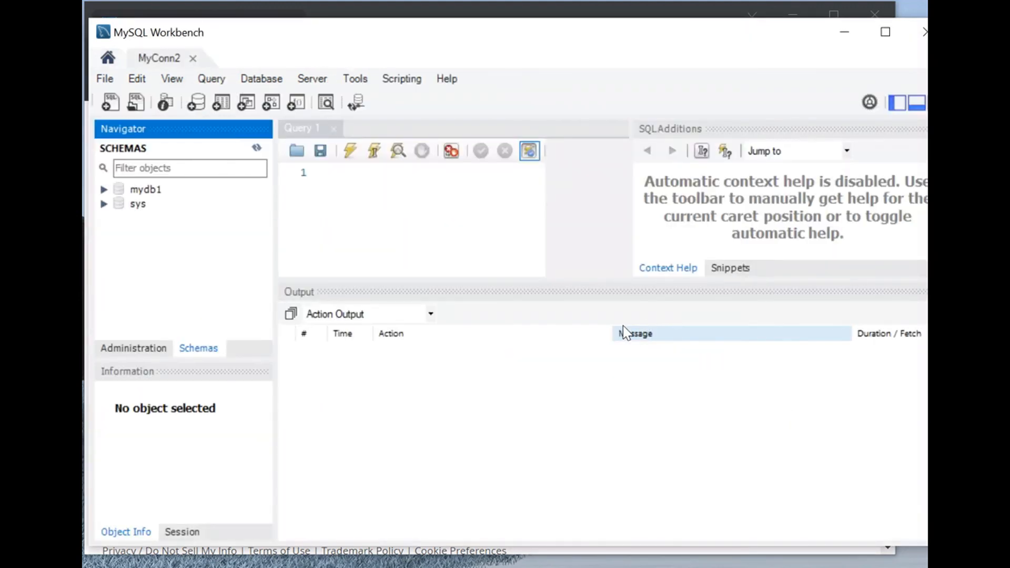